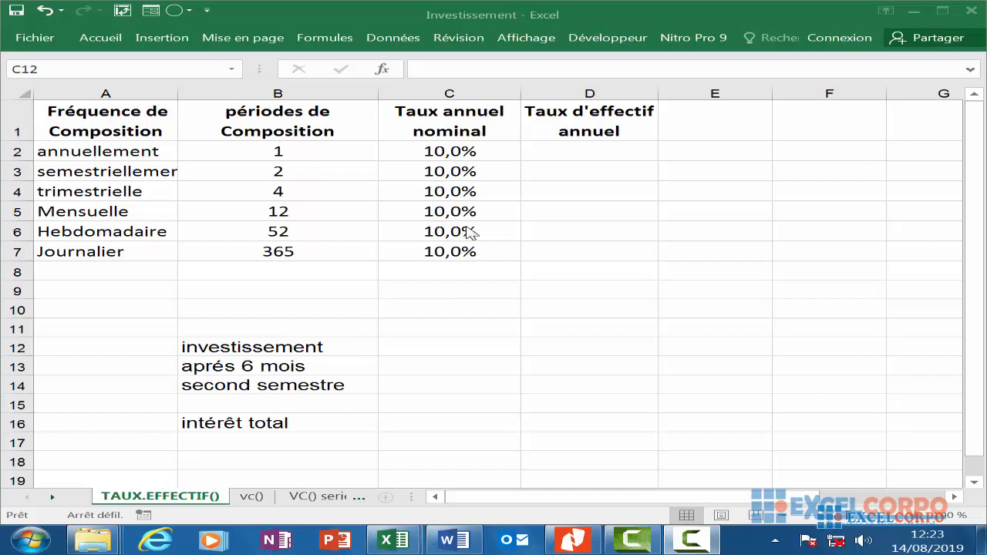
{"action": "left_click", "coordinate": [479, 278]}
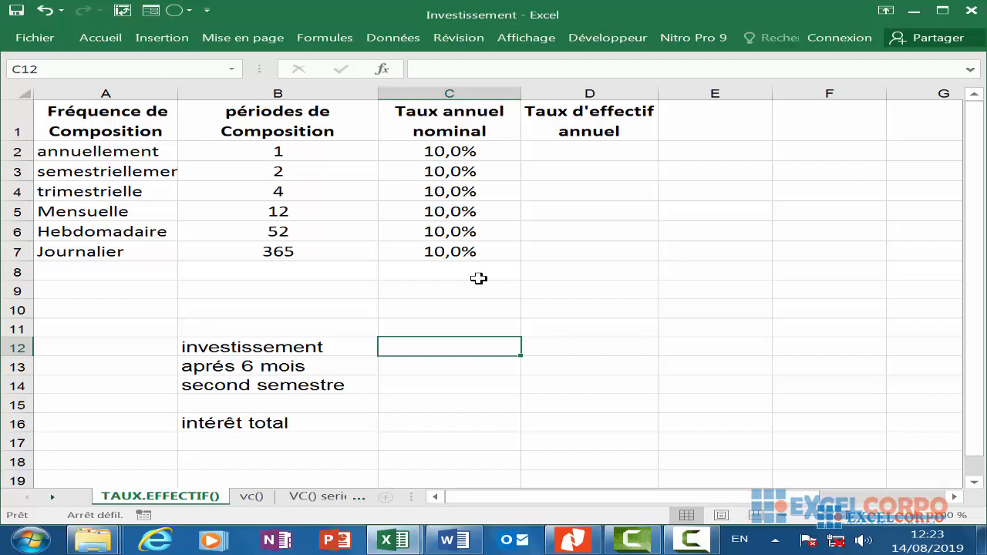
{"action": "left_click", "coordinate": [618, 286]}
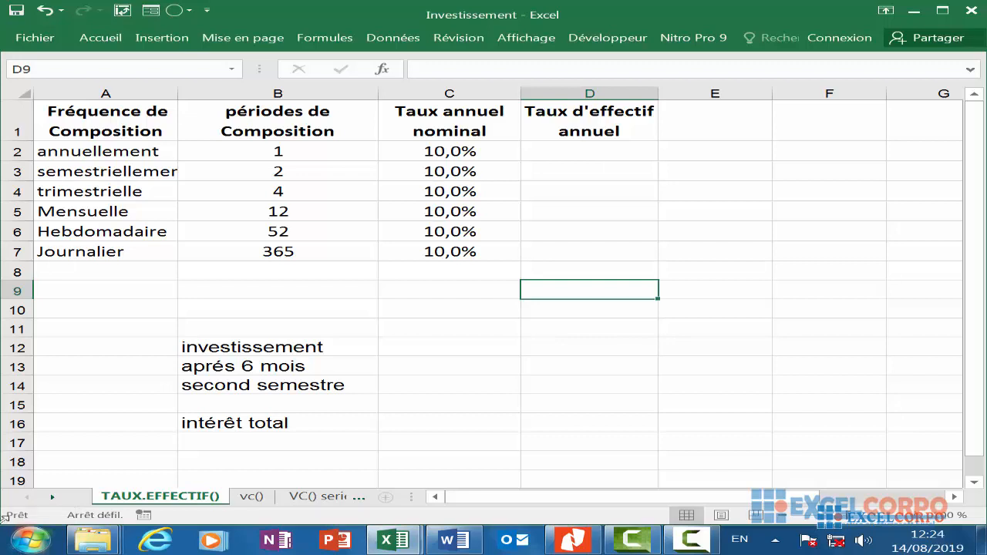
{"action": "left_click", "coordinate": [417, 411]}
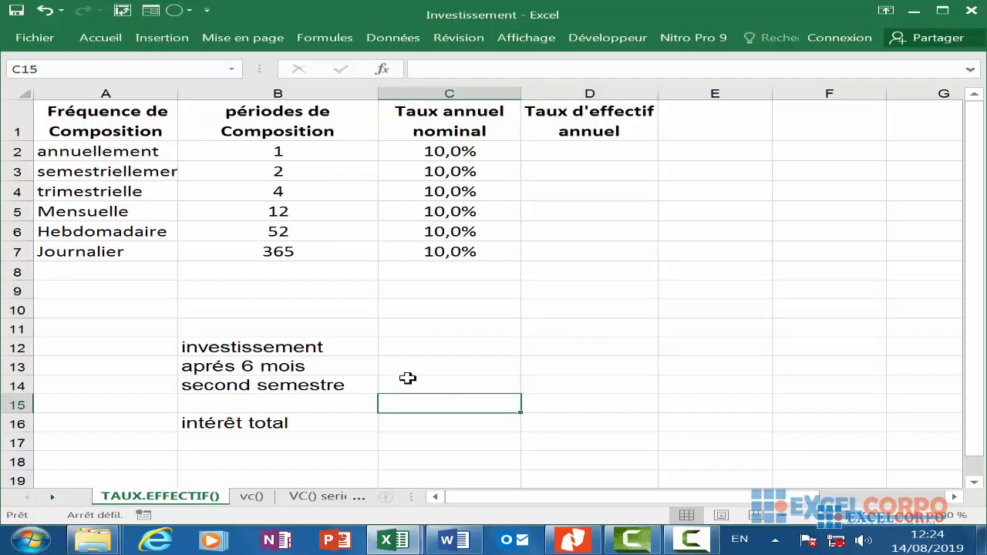
{"action": "left_click", "coordinate": [475, 323]}
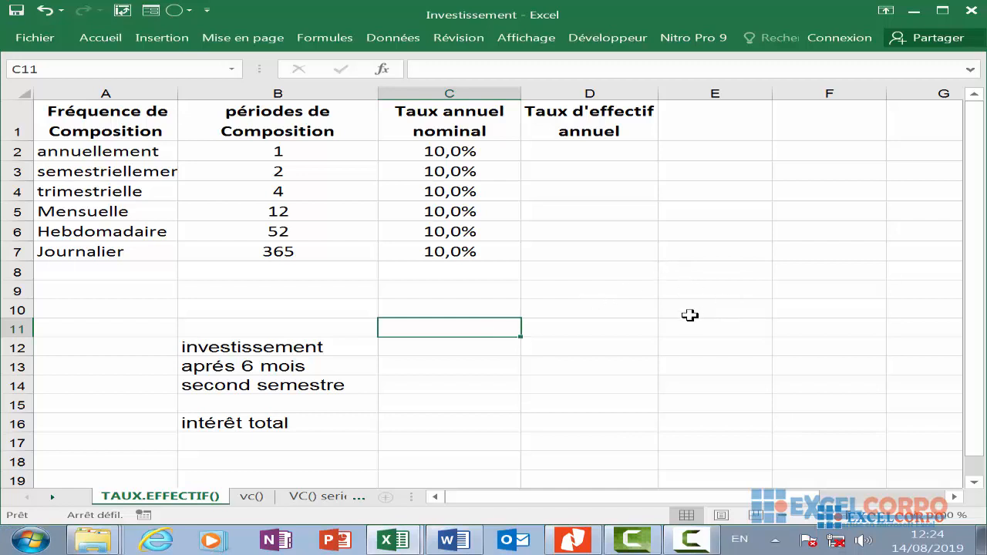
{"action": "left_click", "coordinate": [658, 289]}
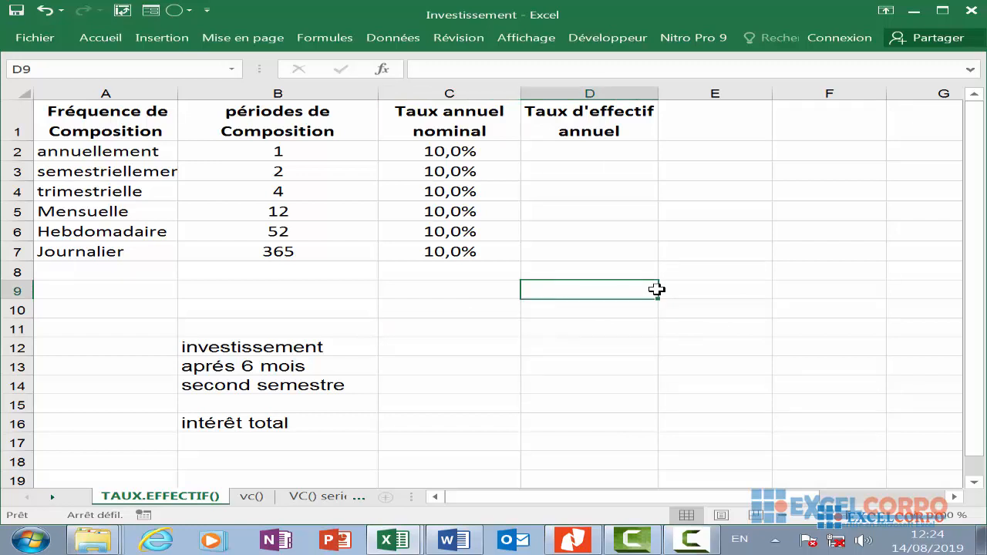
{"action": "left_click", "coordinate": [634, 351]}
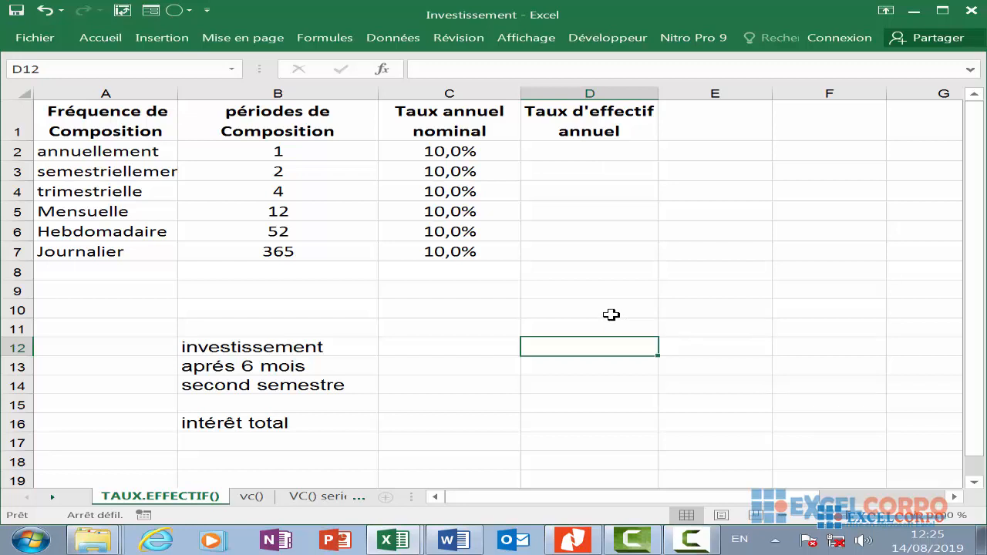
{"action": "left_click", "coordinate": [512, 320]}
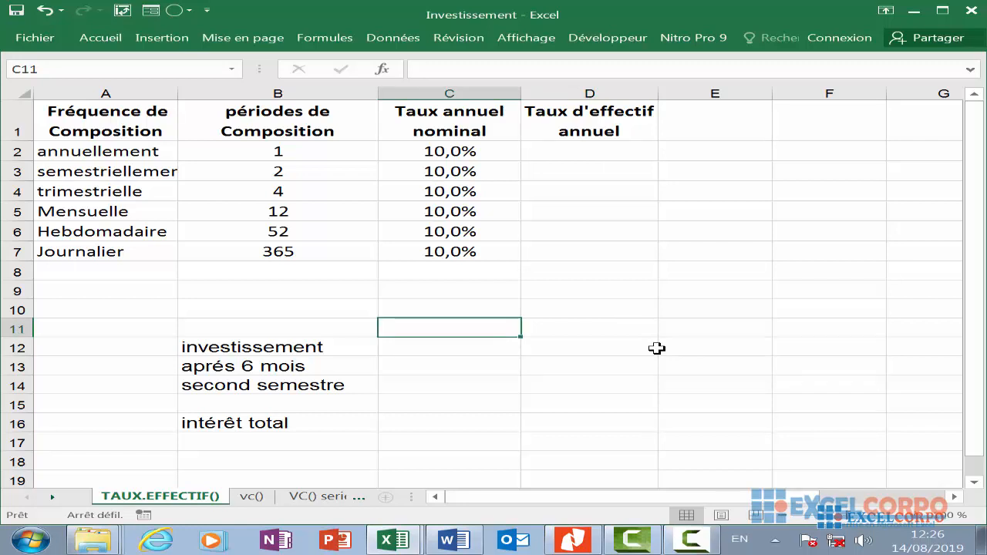
Enter 1000 as the investment in C12 and 50 as the interest after six months in C13.
{"action": "left_click", "coordinate": [437, 350]}
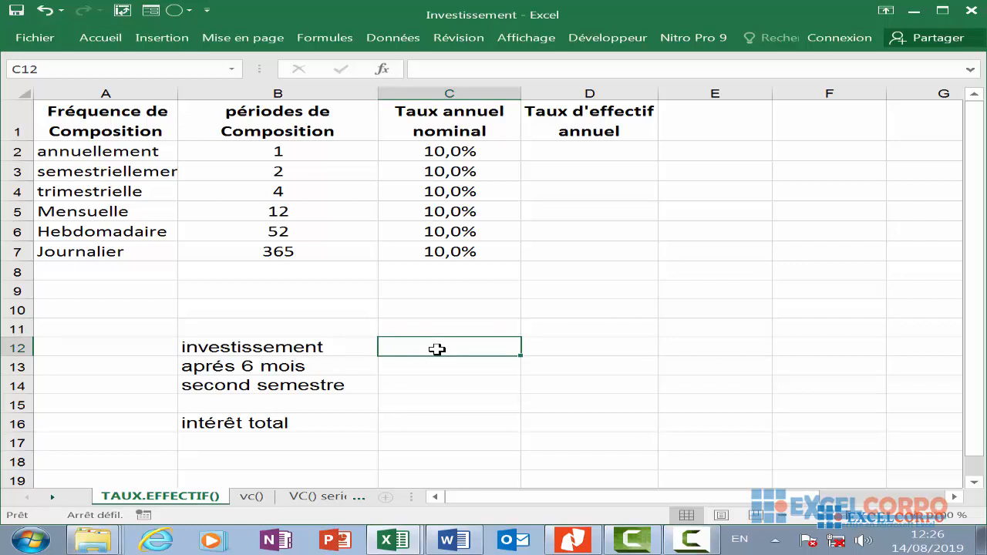
{"action": "type", "text": "1000"}
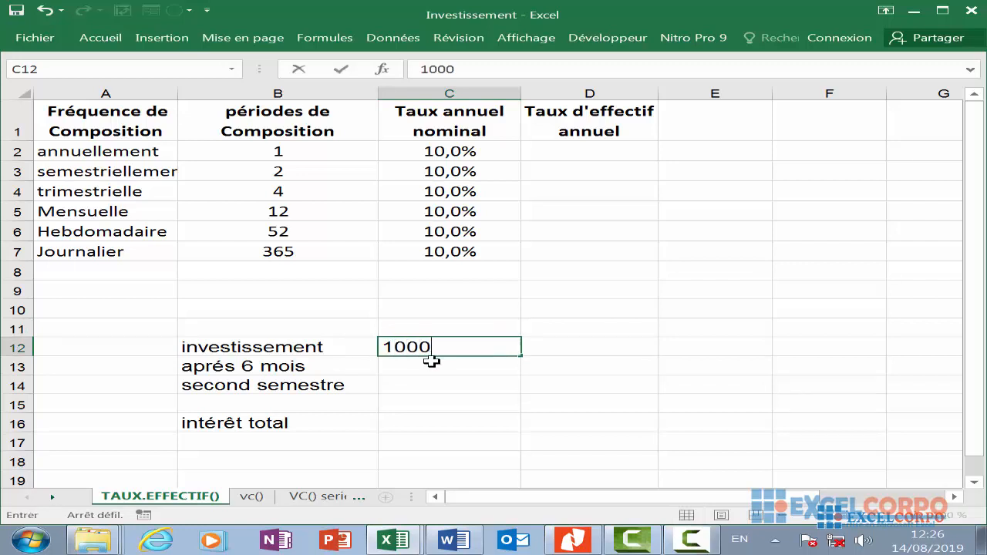
{"action": "left_click", "coordinate": [432, 362]}
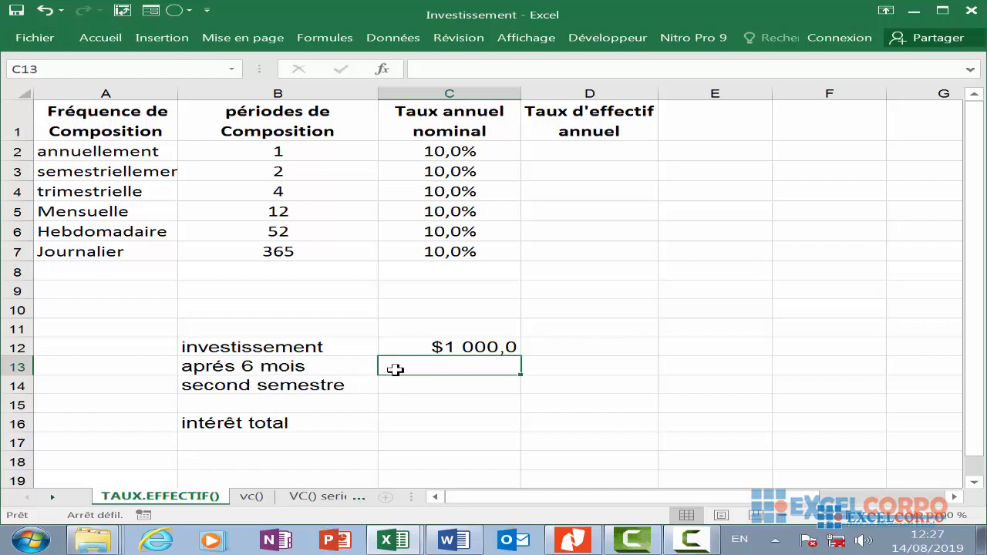
{"action": "type", "text": "50"}
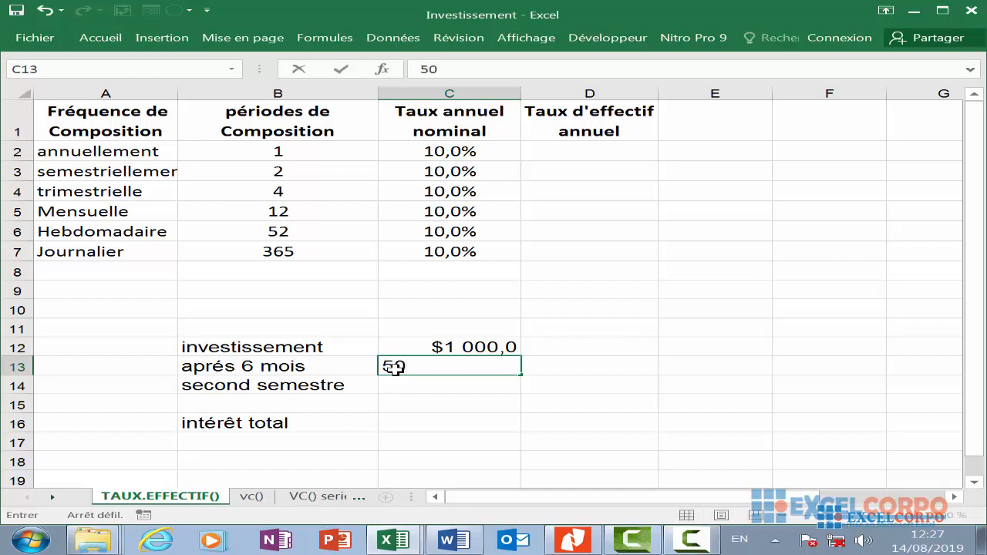
{"action": "left_click", "coordinate": [430, 405]}
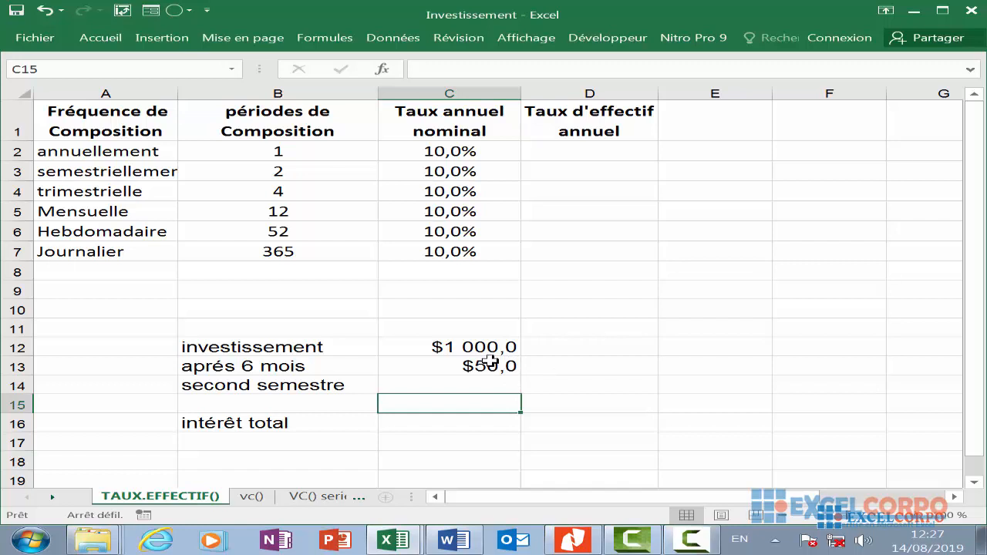
Enter 52,50 in C14 as the interest for the second semester.
{"action": "left_click", "coordinate": [450, 387]}
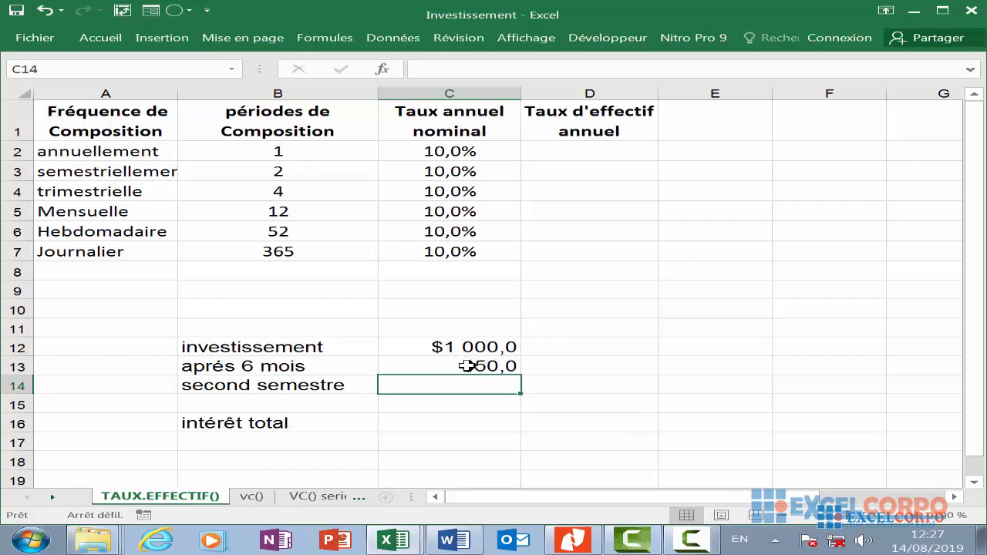
{"action": "left_click", "coordinate": [461, 368]}
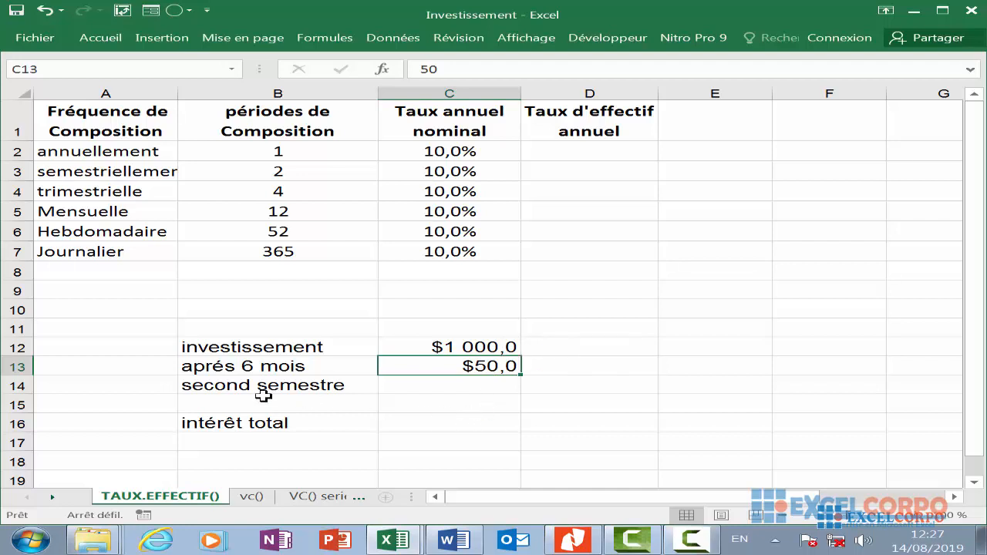
{"action": "left_click", "coordinate": [451, 386]}
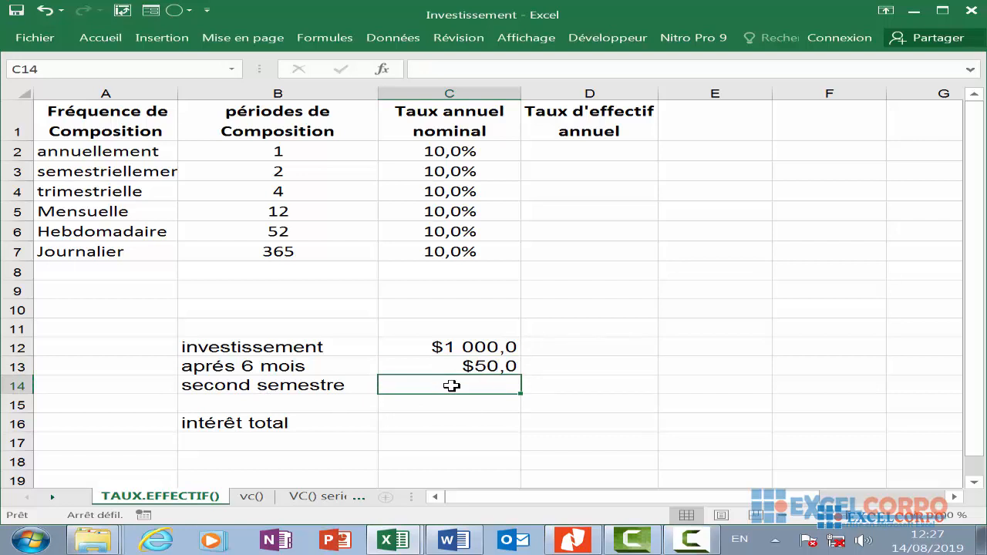
{"action": "type", "text": "53"}
{"action": "key", "text": "BackSpace"}
{"action": "type", "text": "2"}
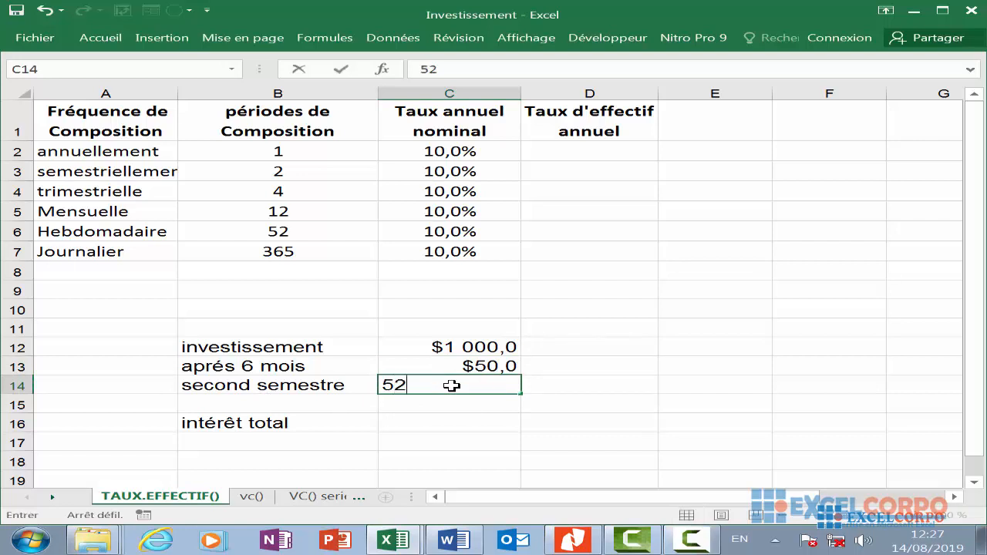
{"action": "type", "text": ",50"}
{"action": "left_click", "coordinate": [465, 410]}
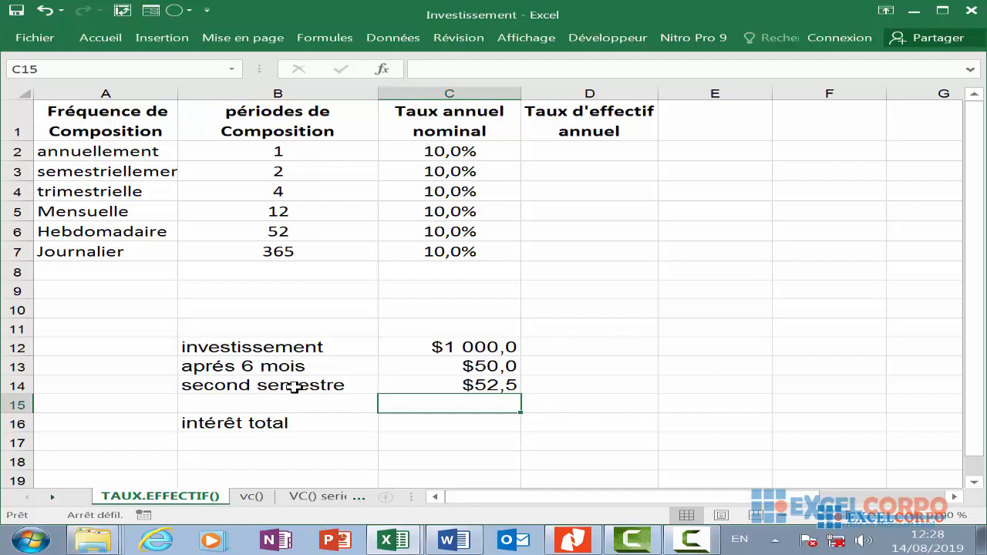
Calculate the total interest in C16 with the formula =C13+C14.
{"action": "left_click", "coordinate": [456, 422]}
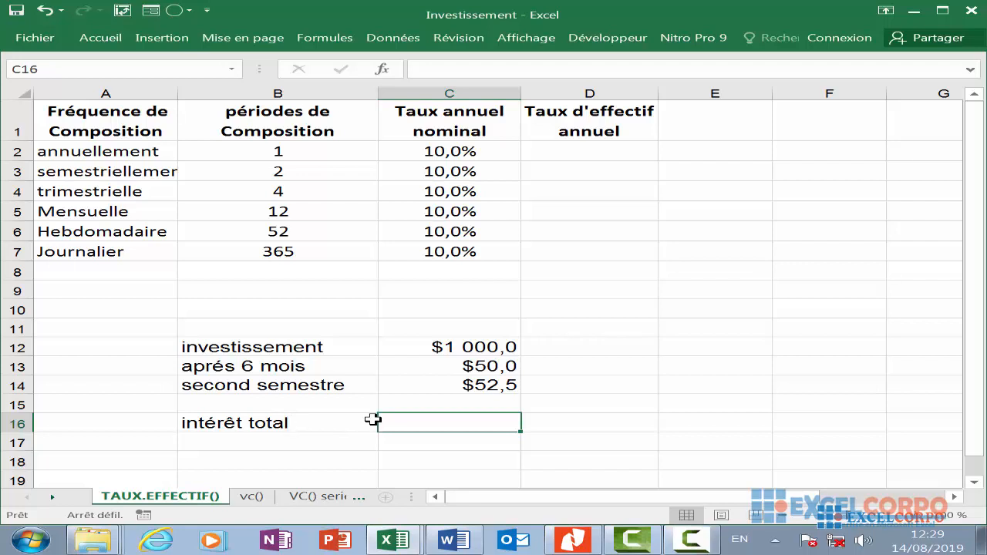
{"action": "type", "text": "="}
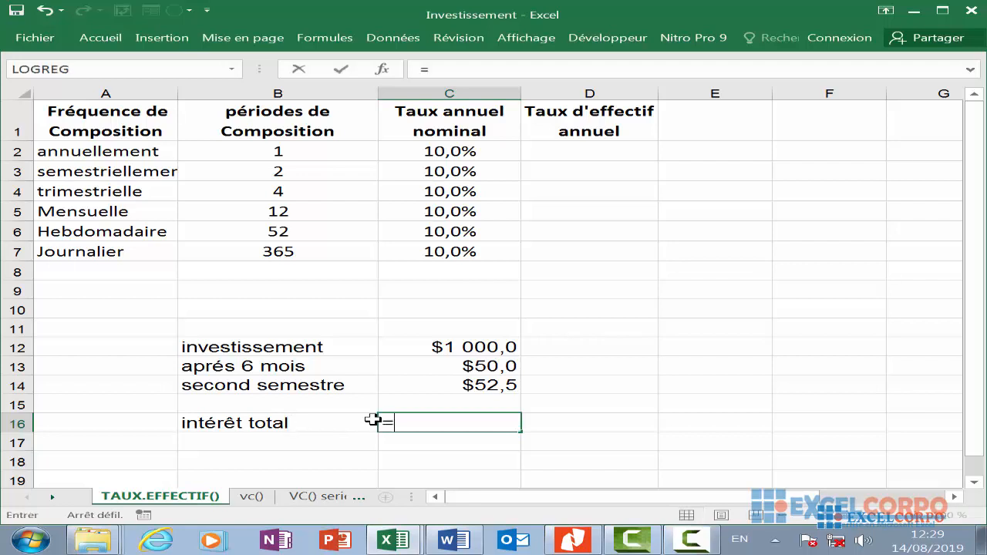
{"action": "left_click", "coordinate": [480, 371]}
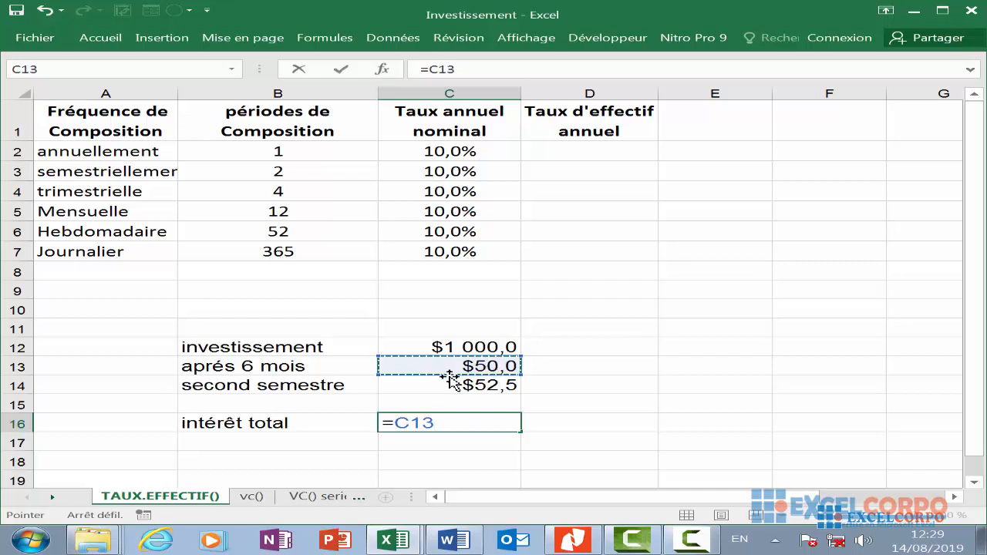
{"action": "type", "text": "+"}
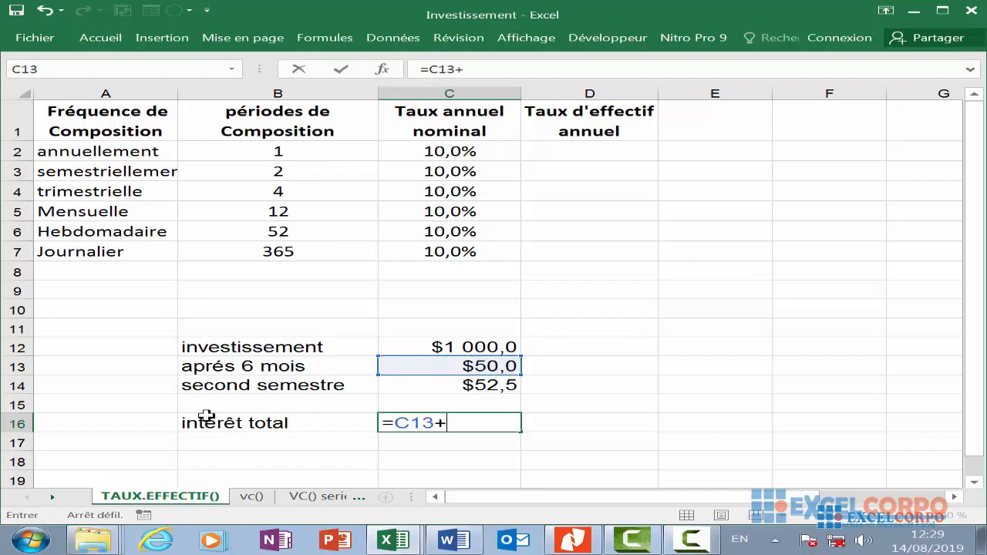
{"action": "left_click", "coordinate": [463, 380]}
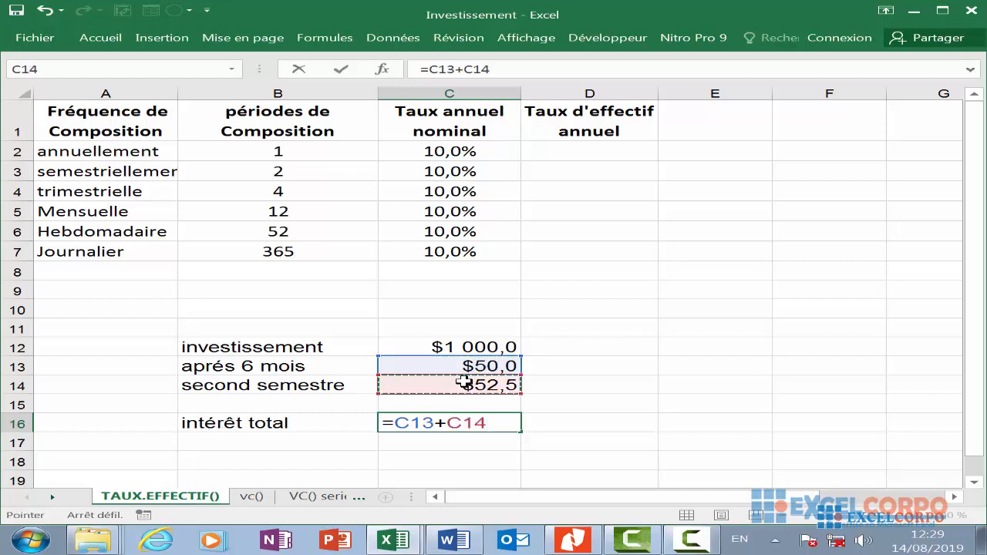
{"action": "key", "text": "Return"}
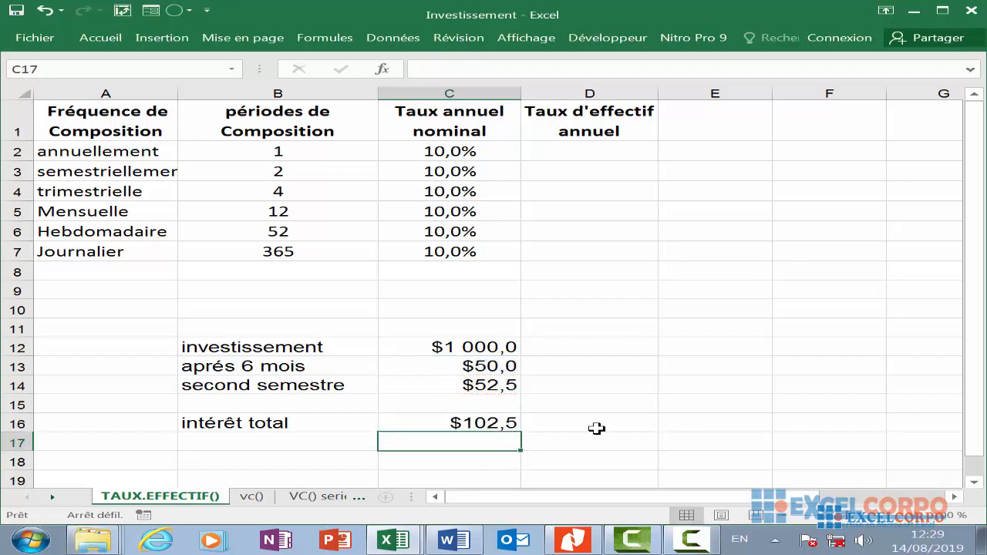
Review the investment, the interest of each semester and the total interest in the worked example.
{"action": "left_click", "coordinate": [503, 421]}
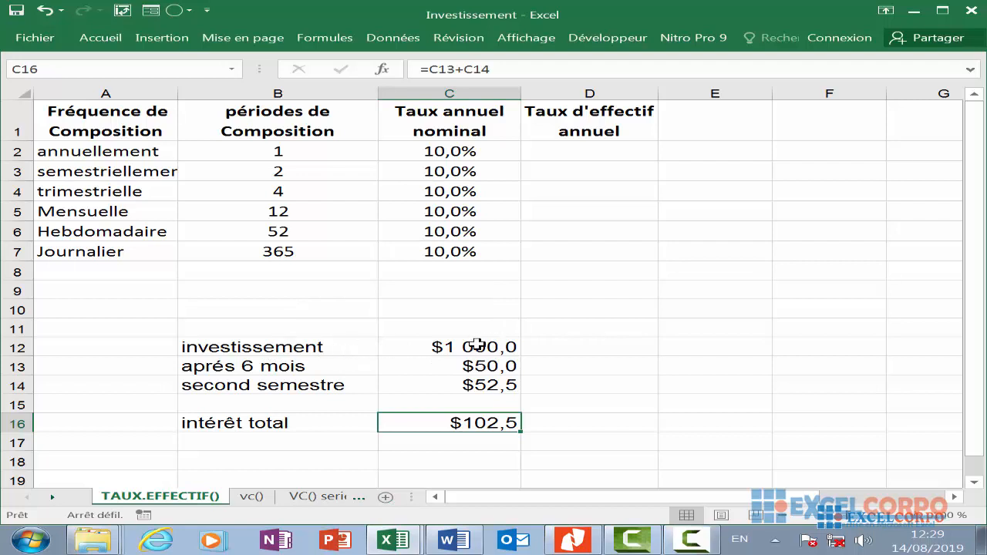
{"action": "left_click", "coordinate": [479, 345]}
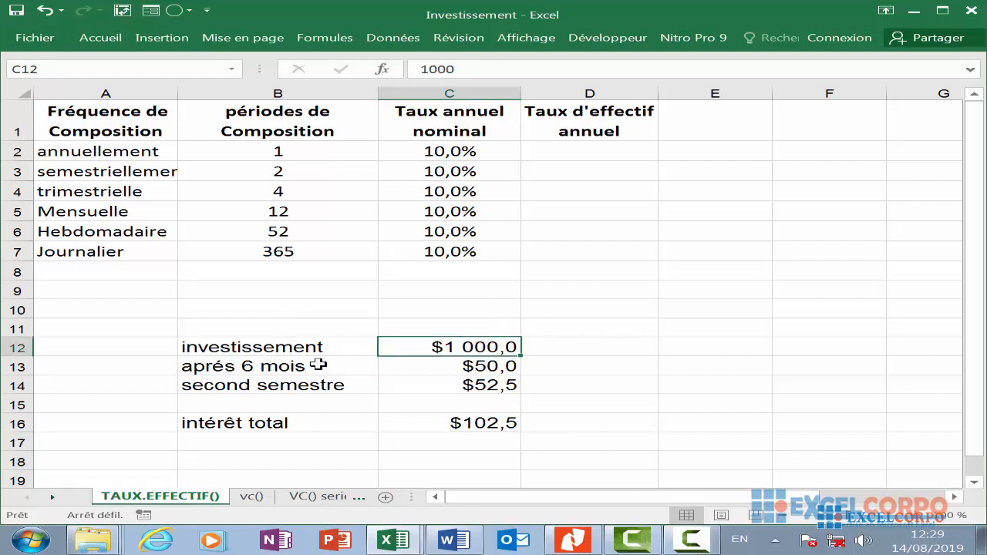
{"action": "left_click", "coordinate": [482, 365]}
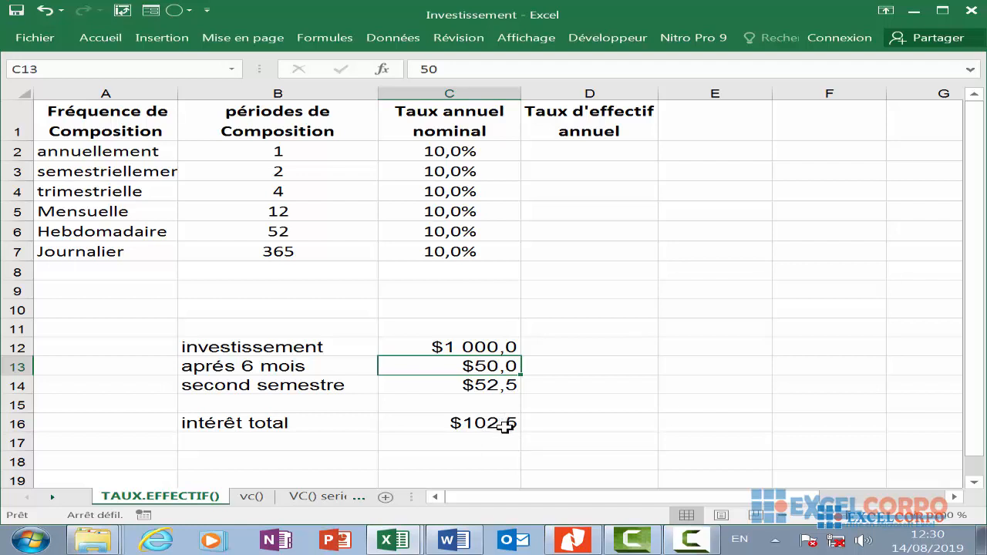
{"action": "left_click", "coordinate": [479, 431]}
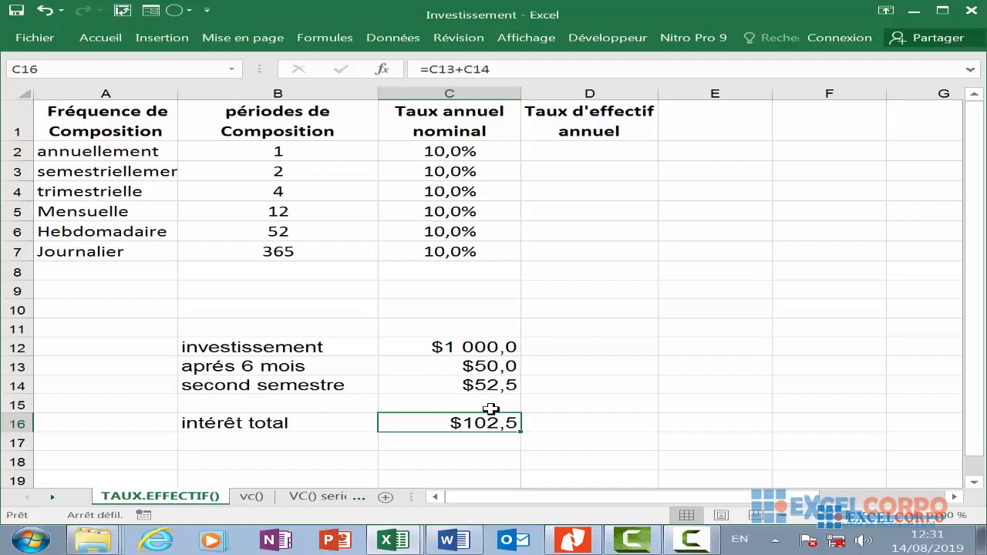
{"action": "left_click", "coordinate": [497, 351]}
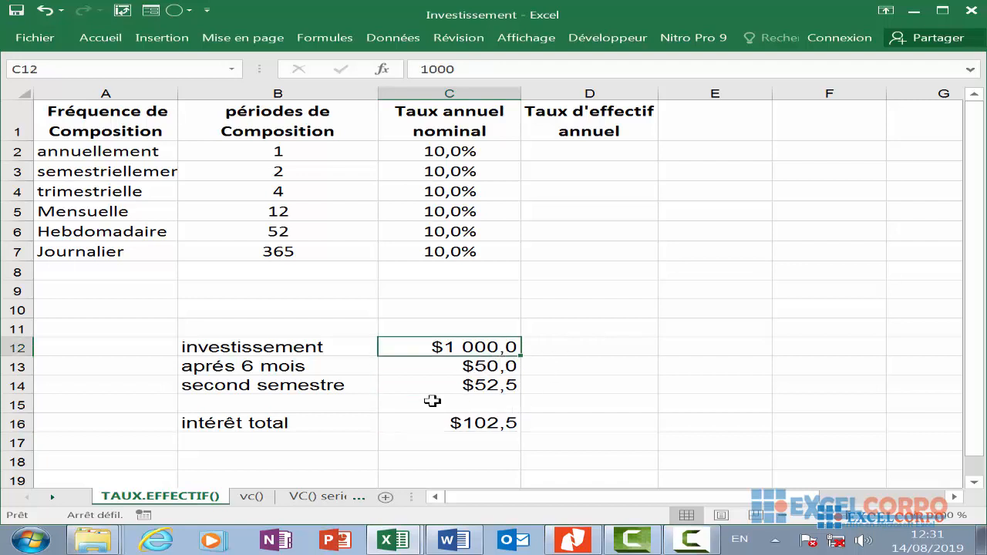
{"action": "left_click", "coordinate": [482, 423]}
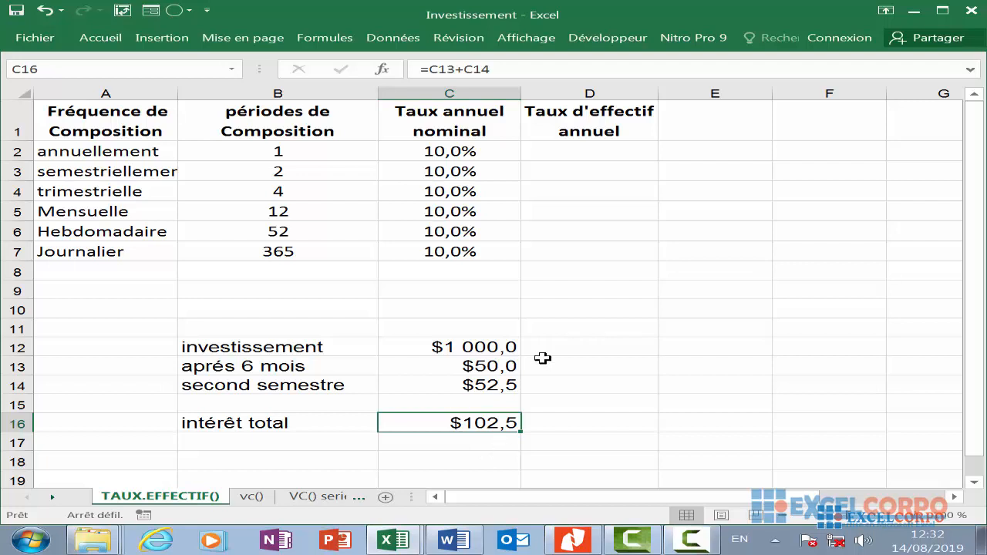
{"action": "left_click", "coordinate": [252, 384]}
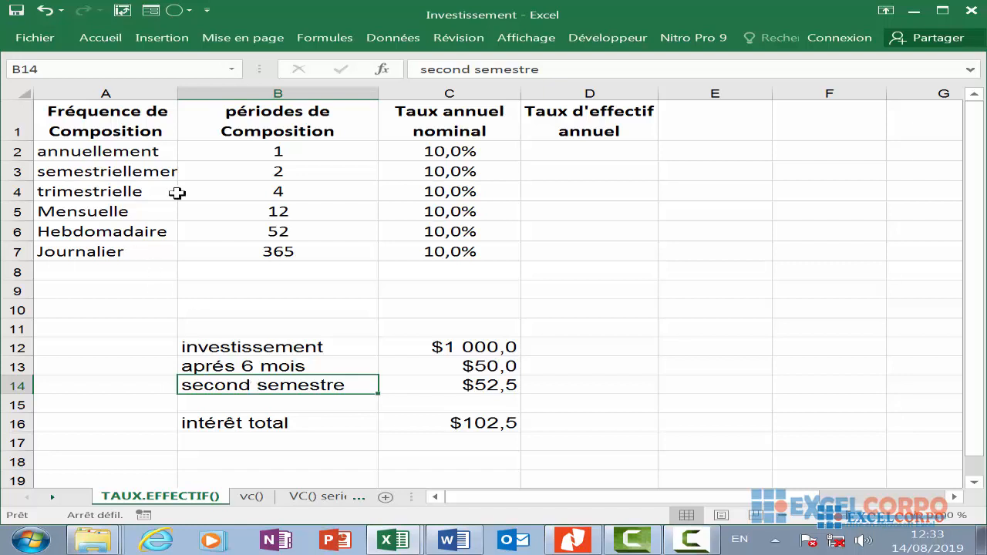
Review each compounding frequency in column A together with its number of compounding periods in column B.
{"action": "left_click", "coordinate": [90, 173]}
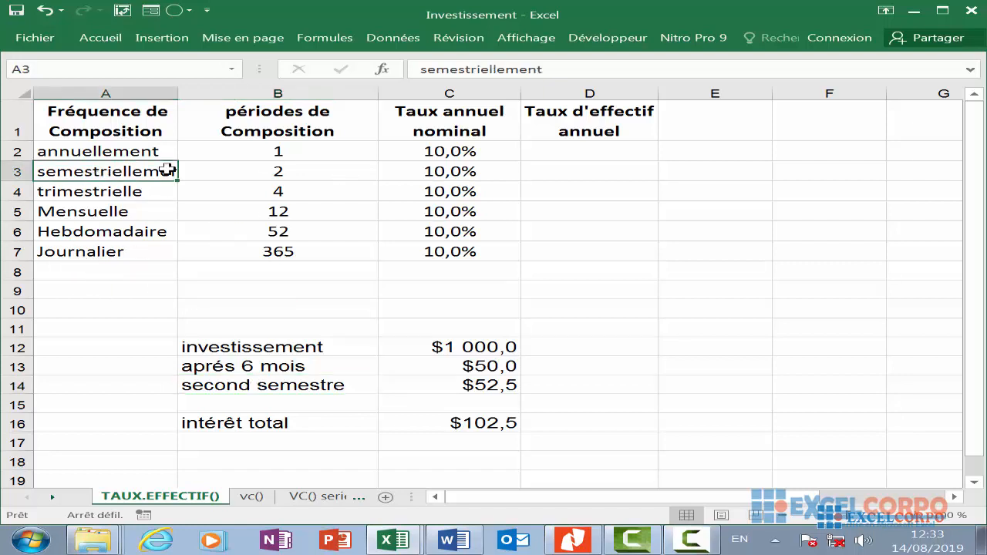
{"action": "left_click", "coordinate": [273, 172]}
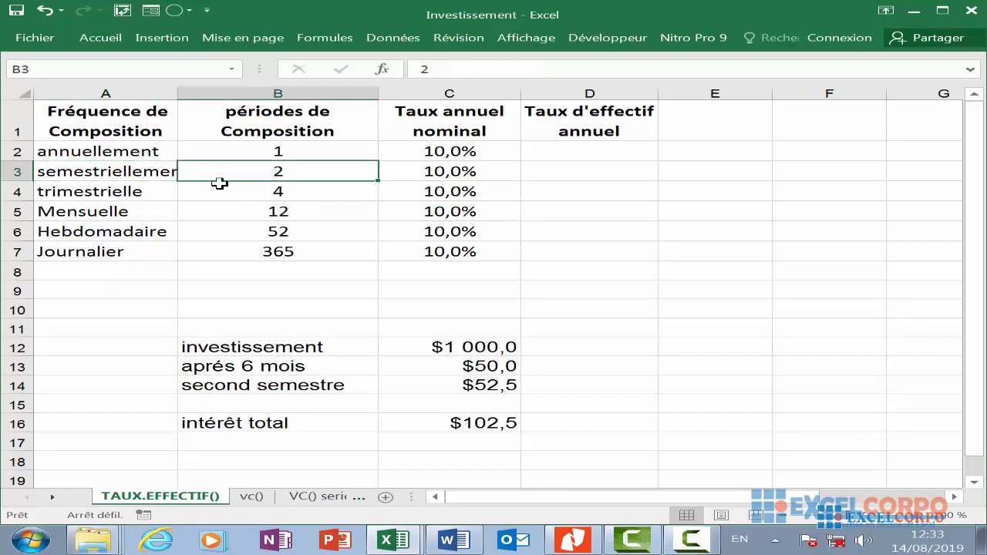
{"action": "left_click", "coordinate": [145, 145]}
{"action": "left_click", "coordinate": [229, 149]}
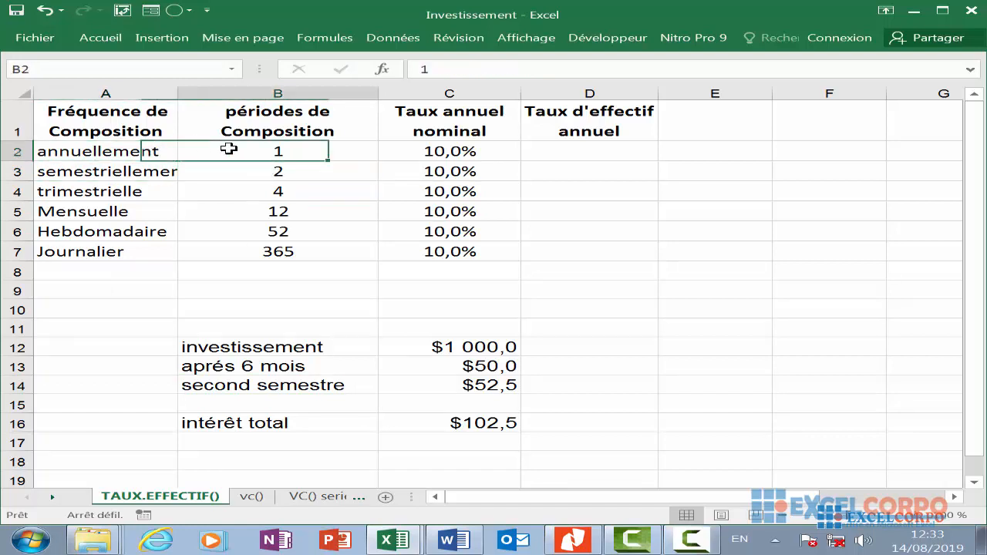
{"action": "left_click", "coordinate": [128, 192]}
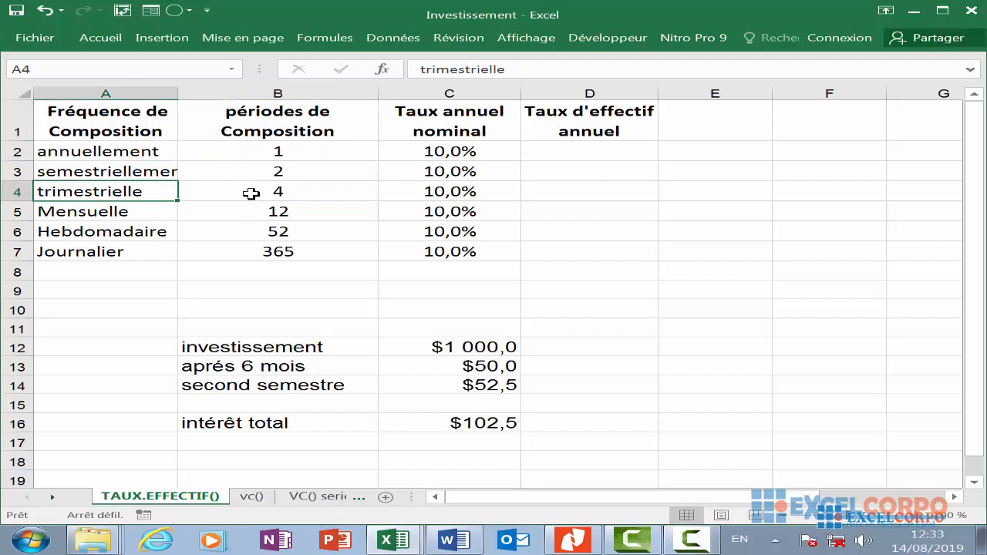
{"action": "left_click", "coordinate": [249, 192]}
{"action": "left_click", "coordinate": [173, 211]}
{"action": "left_click", "coordinate": [229, 220]}
{"action": "left_click", "coordinate": [139, 231]}
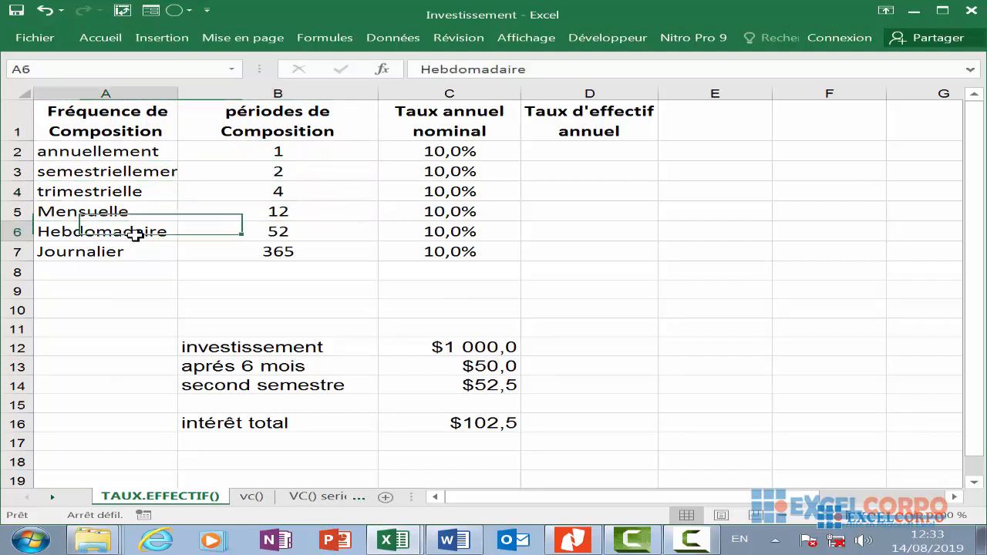
{"action": "left_click", "coordinate": [226, 234]}
{"action": "left_click", "coordinate": [135, 250]}
{"action": "left_click", "coordinate": [254, 251]}
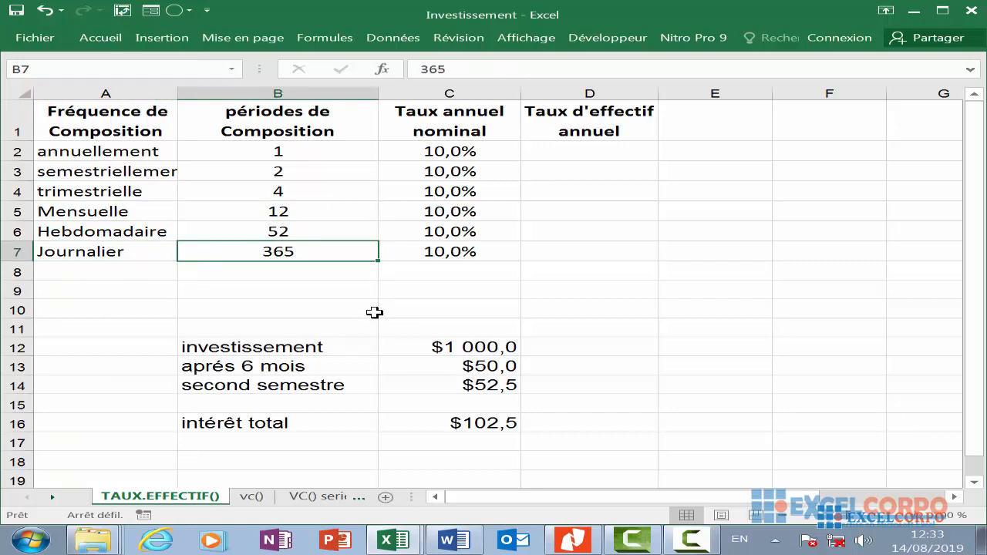
{"action": "scroll", "coordinate": [379, 311], "scroll_direction": "down", "scroll_amount": 1}
{"action": "left_click", "coordinate": [390, 394]}
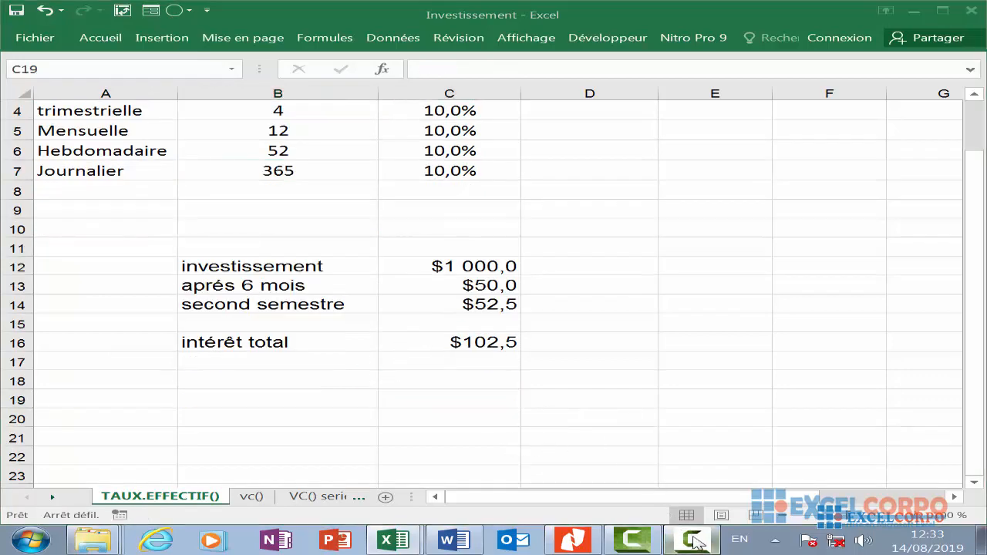
{"action": "scroll", "coordinate": [884, 452], "scroll_direction": "up", "scroll_amount": 1}
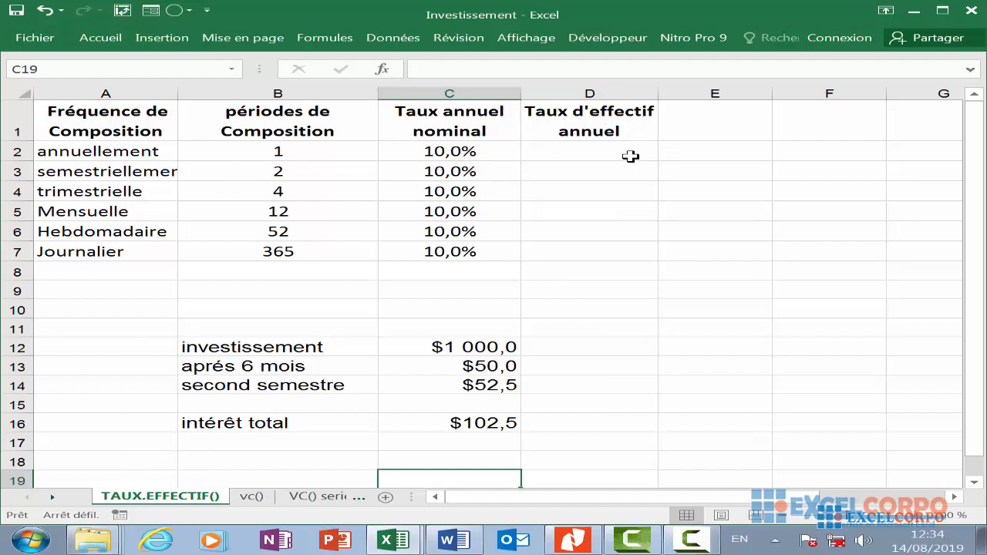
{"action": "left_click", "coordinate": [598, 147]}
{"action": "left_click", "coordinate": [542, 218]}
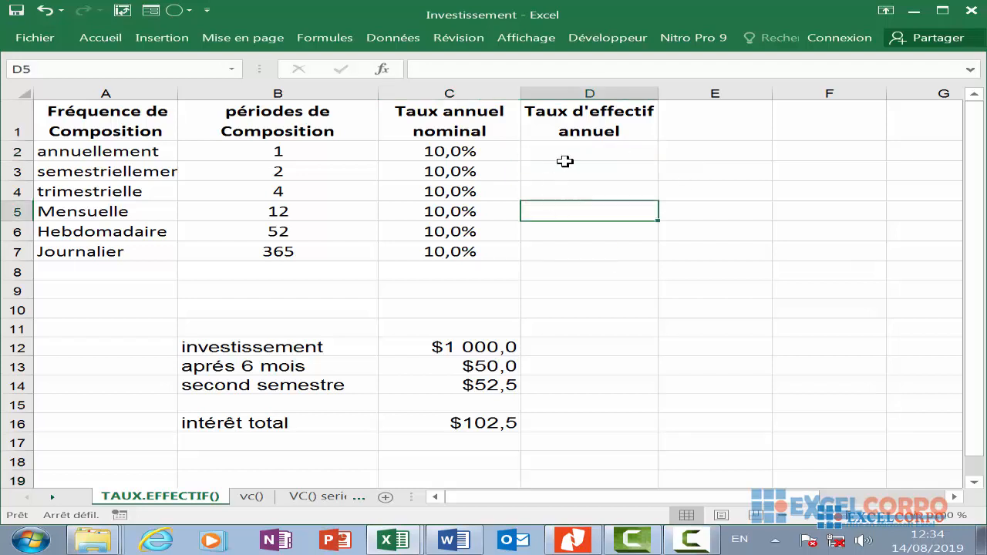
{"action": "left_click", "coordinate": [567, 159]}
{"action": "left_click", "coordinate": [636, 270]}
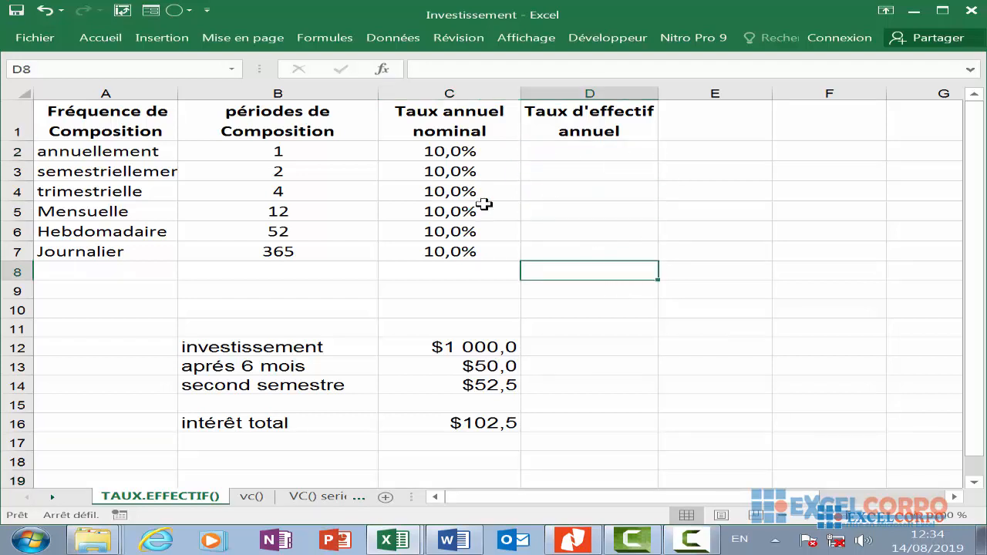
Start a text note in E8 reading "taux effectif=taux nominal".
{"action": "left_click", "coordinate": [686, 274]}
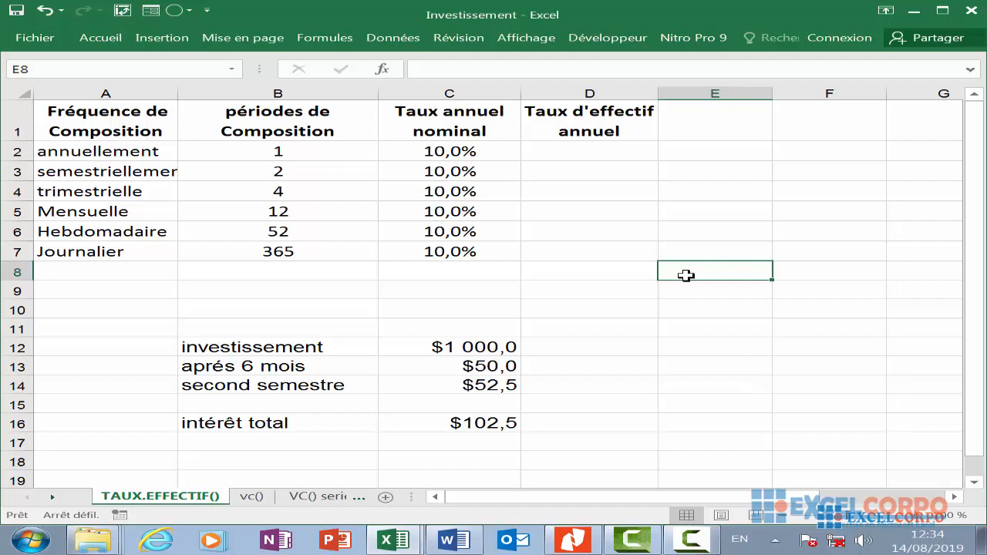
{"action": "type", "text": "taux "}
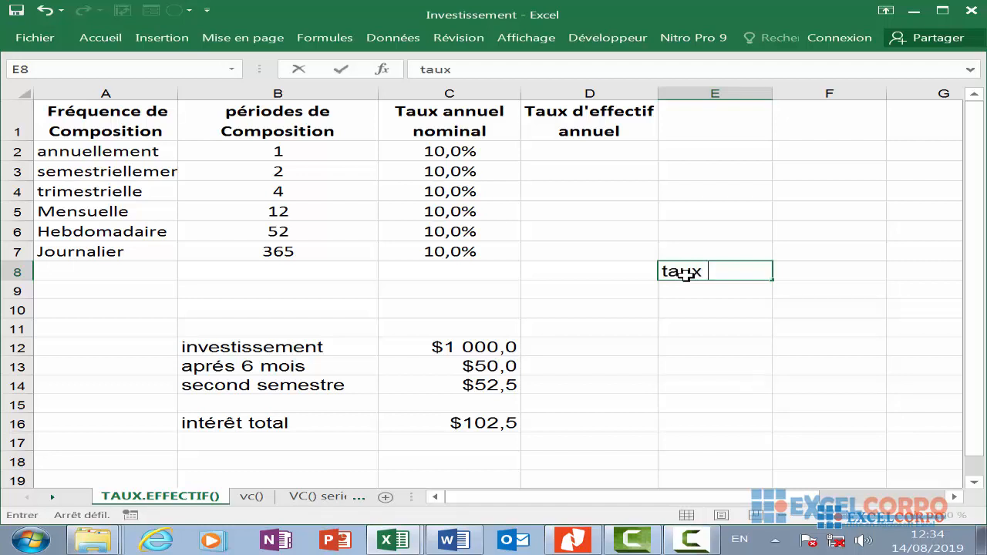
{"action": "type", "text": "effectif="}
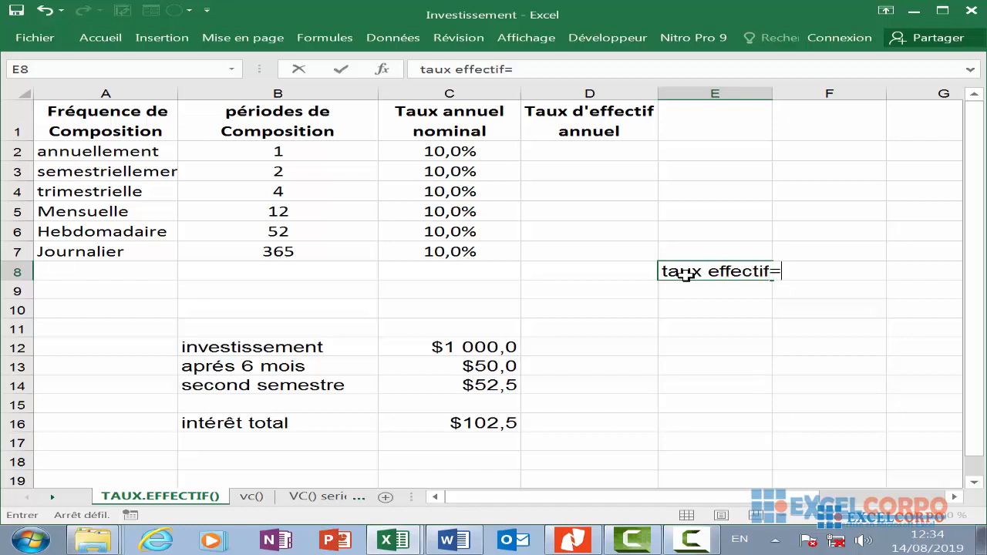
{"action": "type", "text": "taux nominal"}
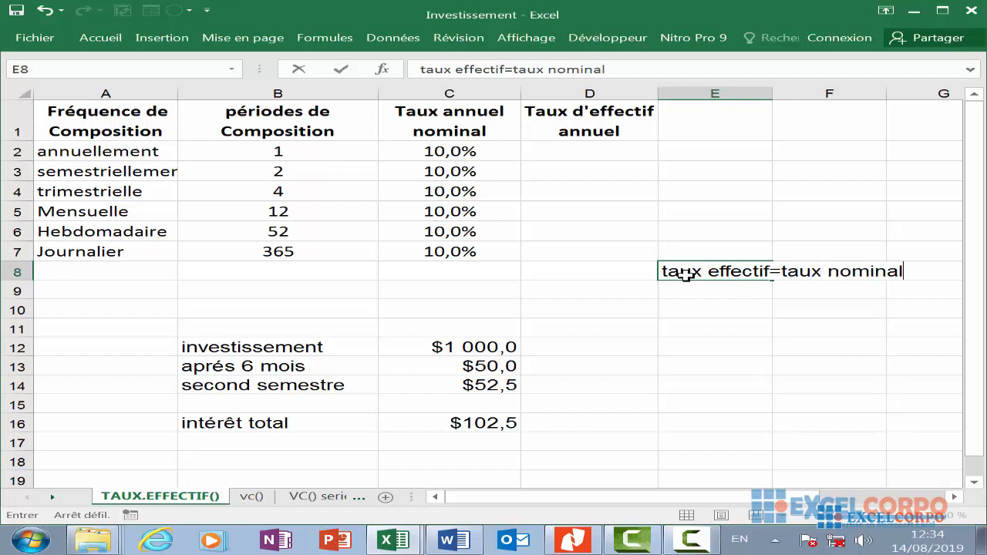
Extend the E8 note with "/nombre de périodes" as the divisor of the nominal rate.
{"action": "type", "text": "/nbre de"}
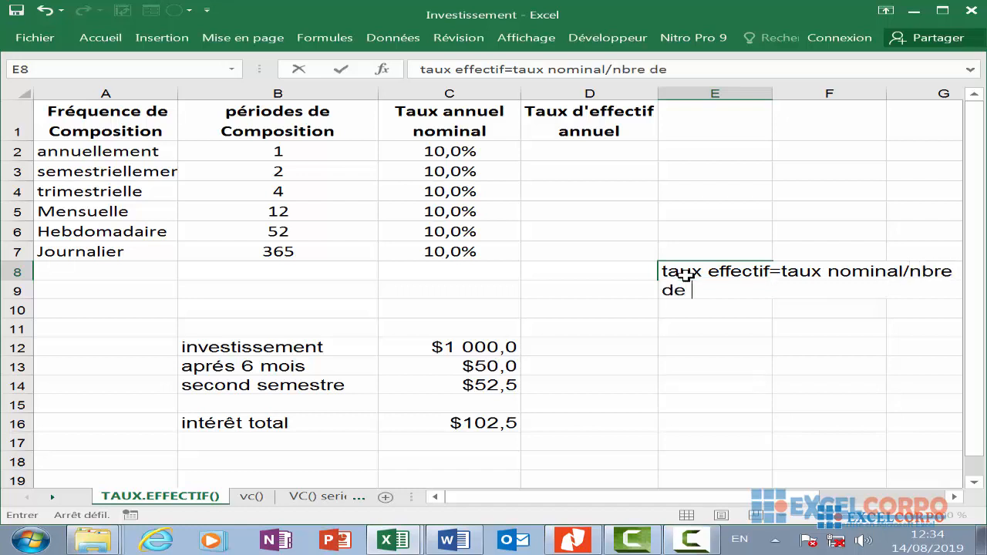
{"action": "key", "text": "BackSpace"}
{"action": "key", "text": "BackSpace"}
{"action": "key", "text": "BackSpace"}
{"action": "key", "text": "BackSpace"}
{"action": "key", "text": "BackSpace"}
{"action": "key", "text": "BackSpace"}
{"action": "key", "text": "BackSpace"}
{"action": "key", "text": "BackSpace"}
{"action": "type", "text": "nom"}
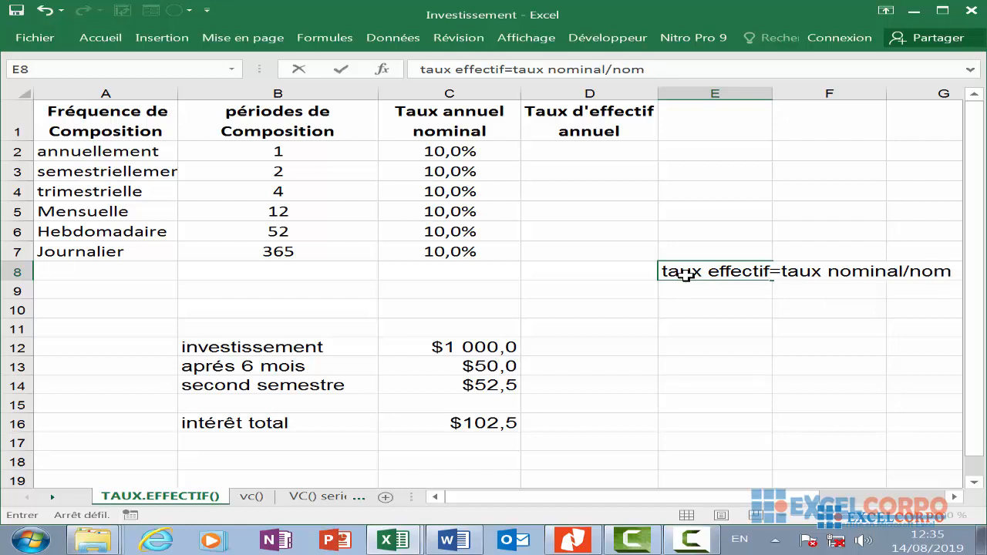
{"action": "key", "text": "BackSpace"}
{"action": "type", "text": "nbr"}
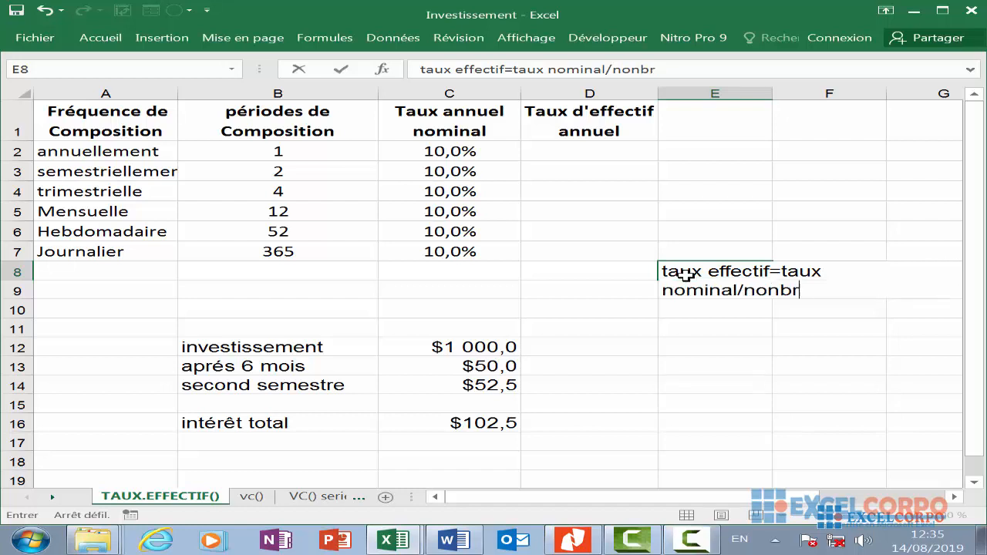
{"action": "key", "text": "BackSpace"}
{"action": "key", "text": "BackSpace"}
{"action": "key", "text": "BackSpace"}
{"action": "type", "text": "mbre de pe"}
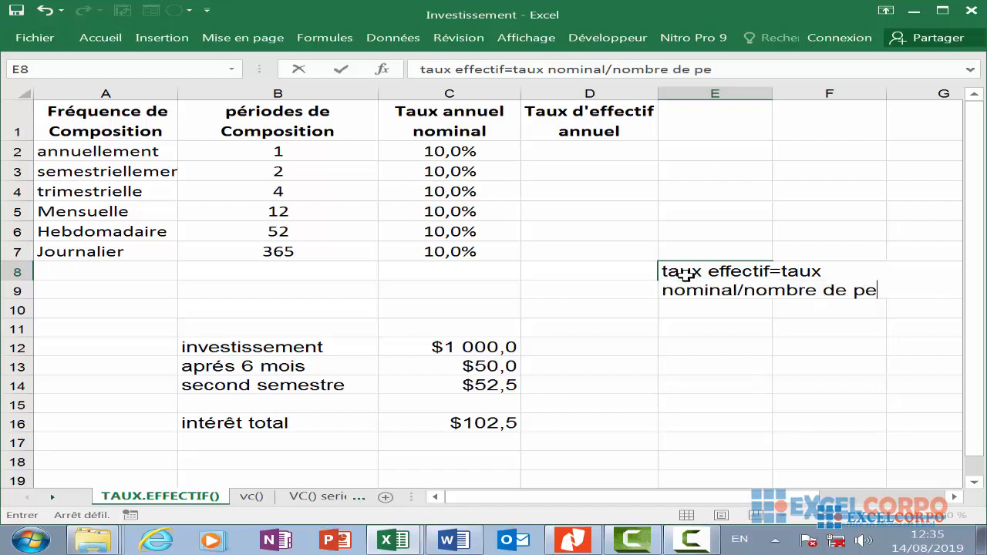
{"action": "key", "text": "BackSpace"}
{"action": "key", "text": "alt+shift"}
{"action": "type", "text": "ériode"}
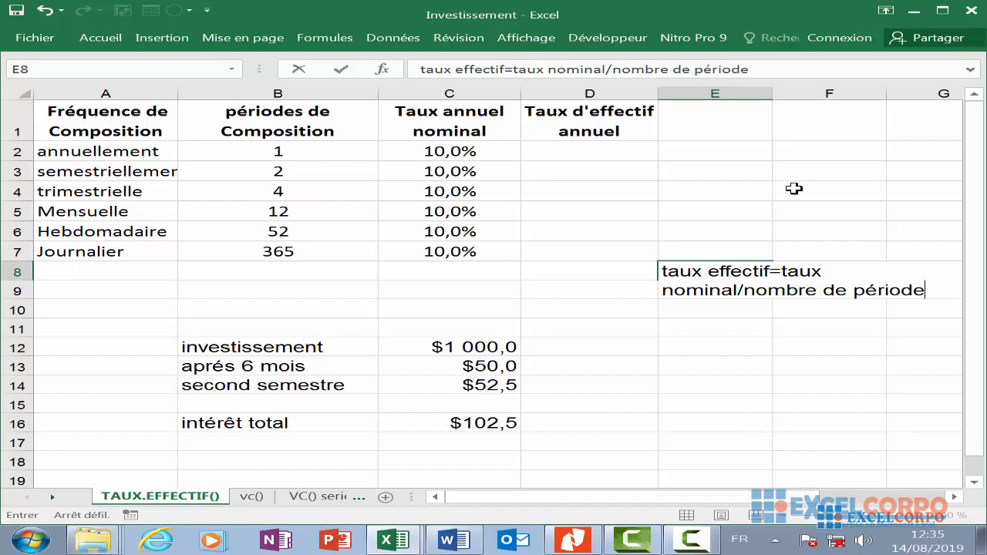
{"action": "type", "text": "s"}
Insert "((1+" before "taux nominal" in the E8 note and close the parenthesis after "périodes".
{"action": "left_click", "coordinate": [781, 271]}
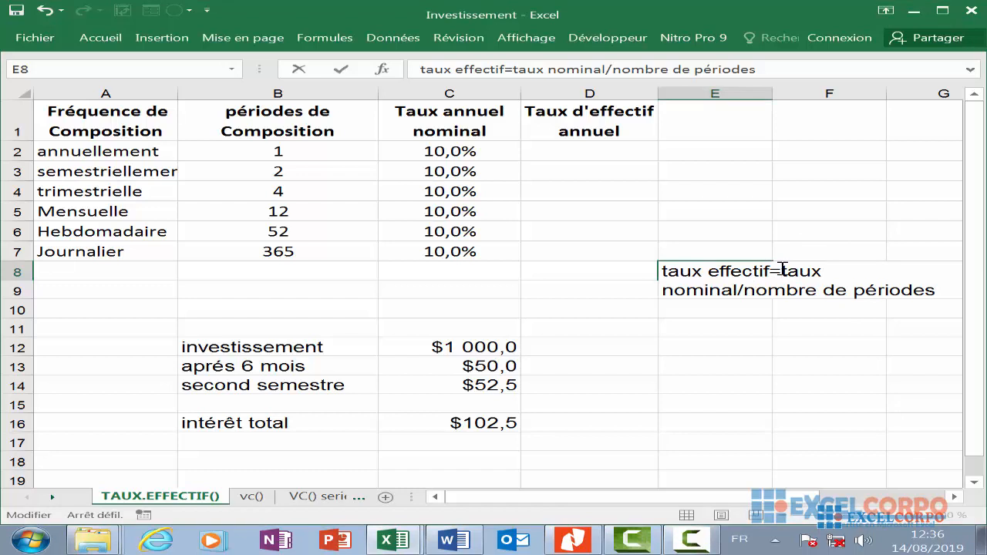
{"action": "key", "text": "alt+shift"}
{"action": "type", "text": "((1"}
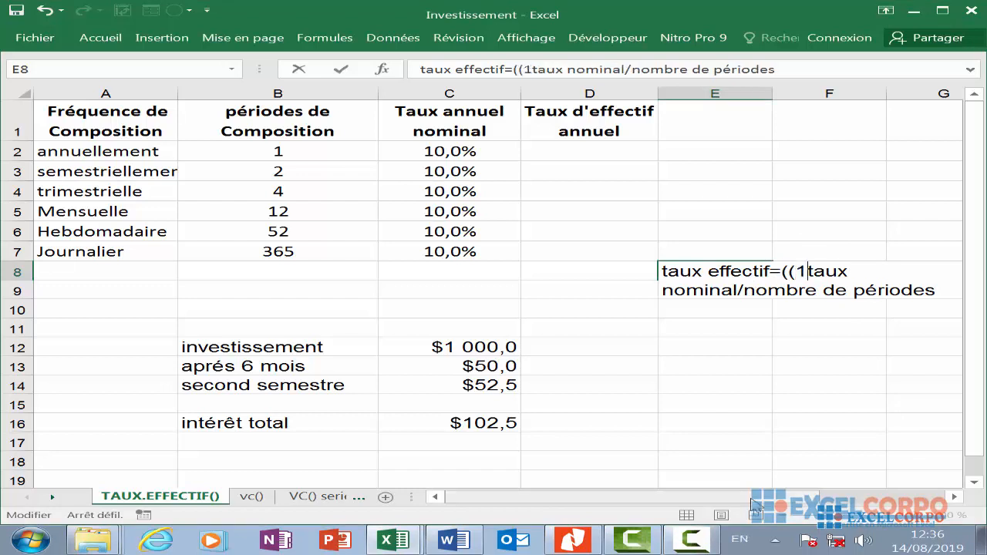
{"action": "type", "text": "+"}
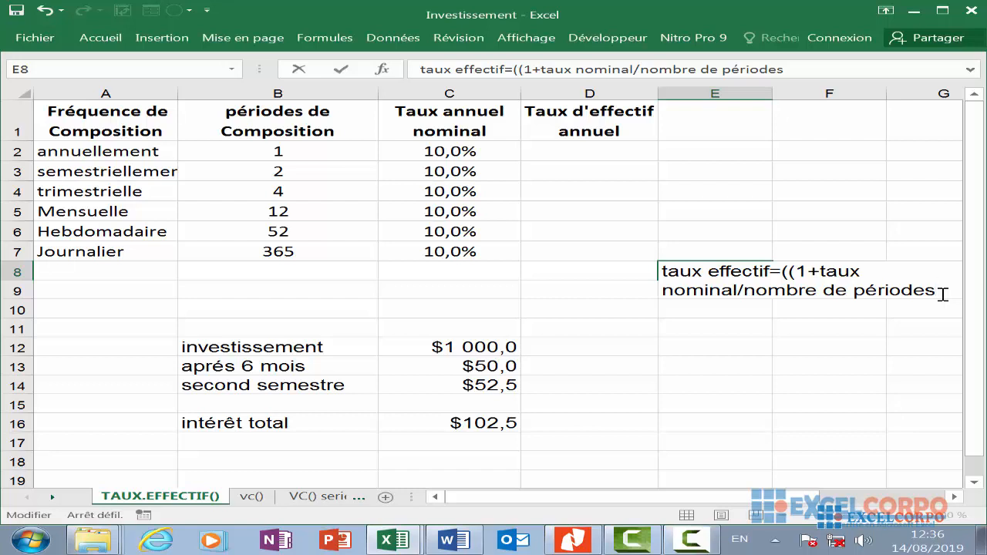
{"action": "type", "text": ")"}
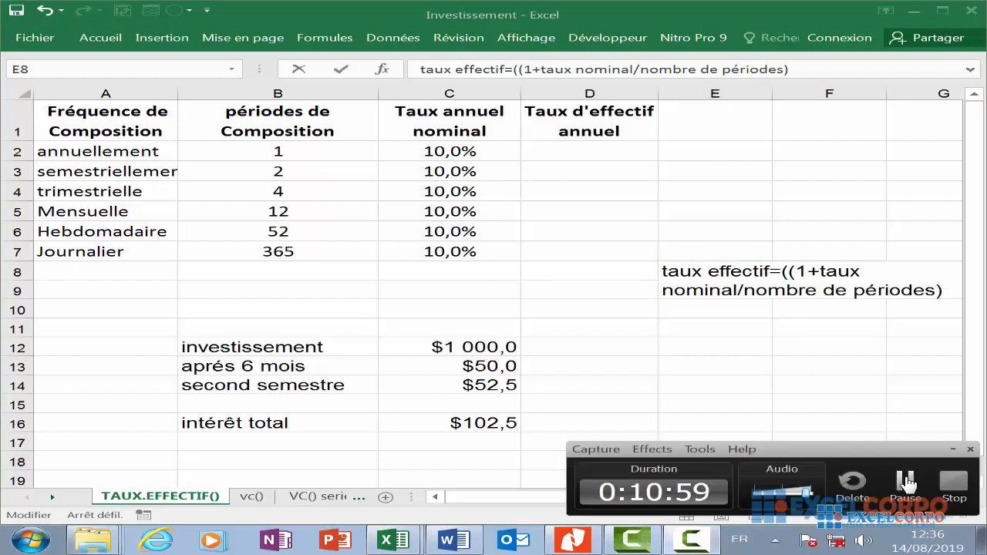
Append the exponent "^nombre de périodes" to the formula note in E8.
{"action": "type", "text": "^nombre de period"}
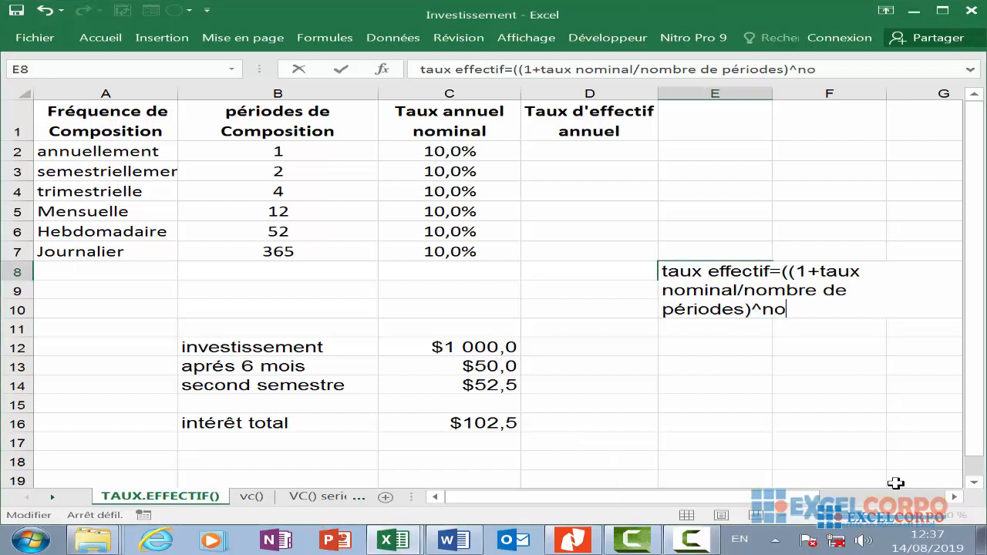
{"action": "left_click", "coordinate": [739, 539]}
{"action": "left_click", "coordinate": [756, 481]}
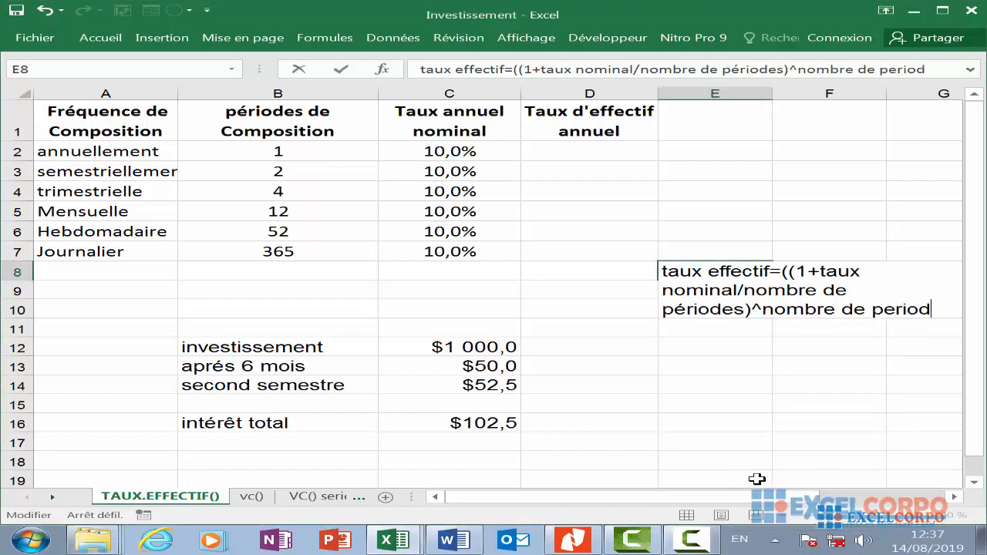
{"action": "key", "text": "BackSpace"}
{"action": "key", "text": "BackSpace"}
{"action": "key", "text": "BackSpace"}
{"action": "key", "text": "BackSpace"}
{"action": "key", "text": "BackSpace"}
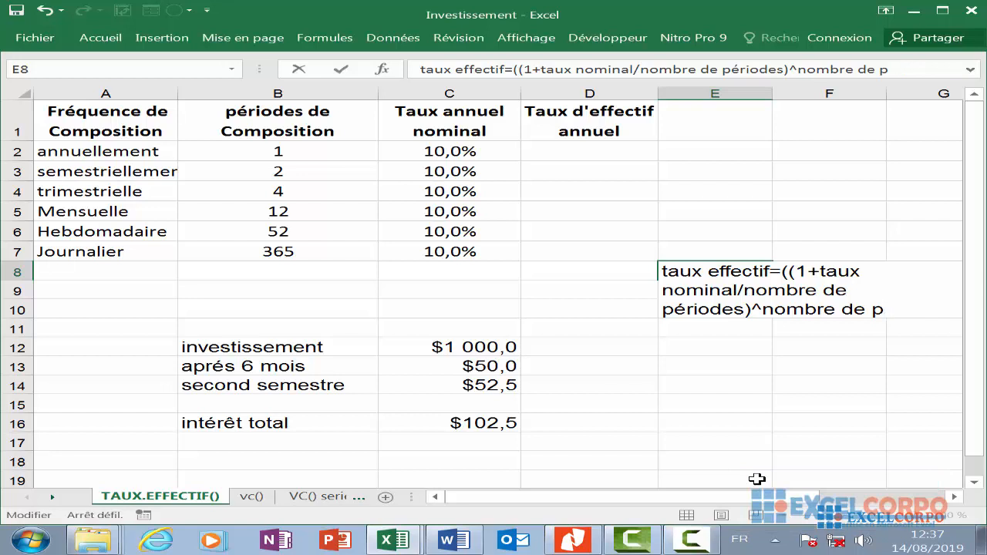
{"action": "type", "text": "ériodes"}
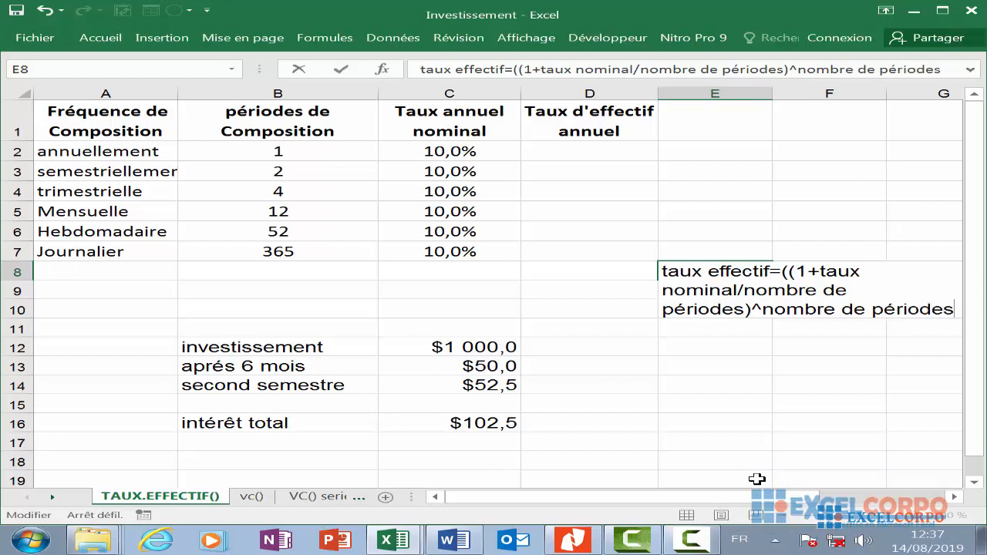
Complete the E8 formula note with ")-1" at its end and add "annuel" after "taux effectif".
{"action": "type", "text": "0"}
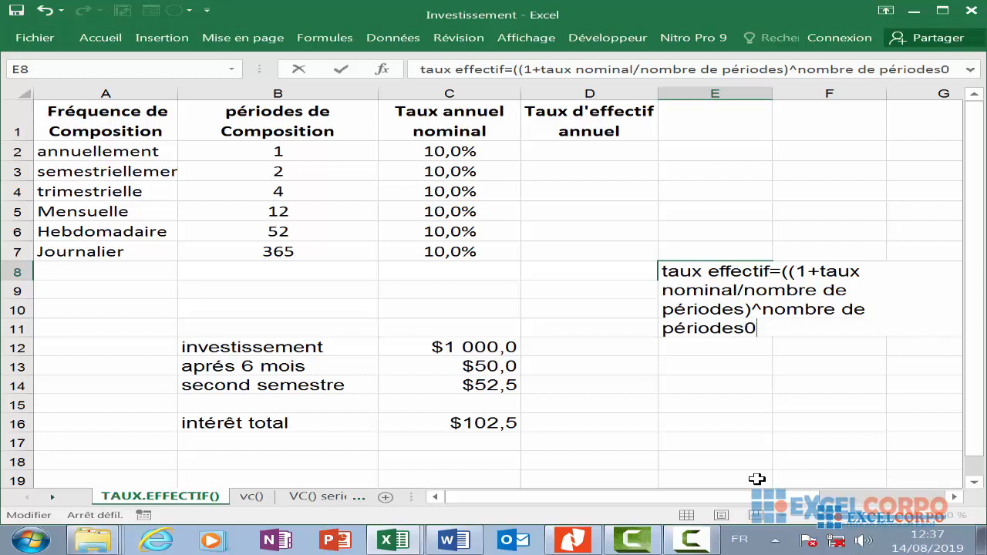
{"action": "key", "text": "BackSpace"}
{"action": "left_click", "coordinate": [740, 539]}
{"action": "left_click", "coordinate": [782, 501]}
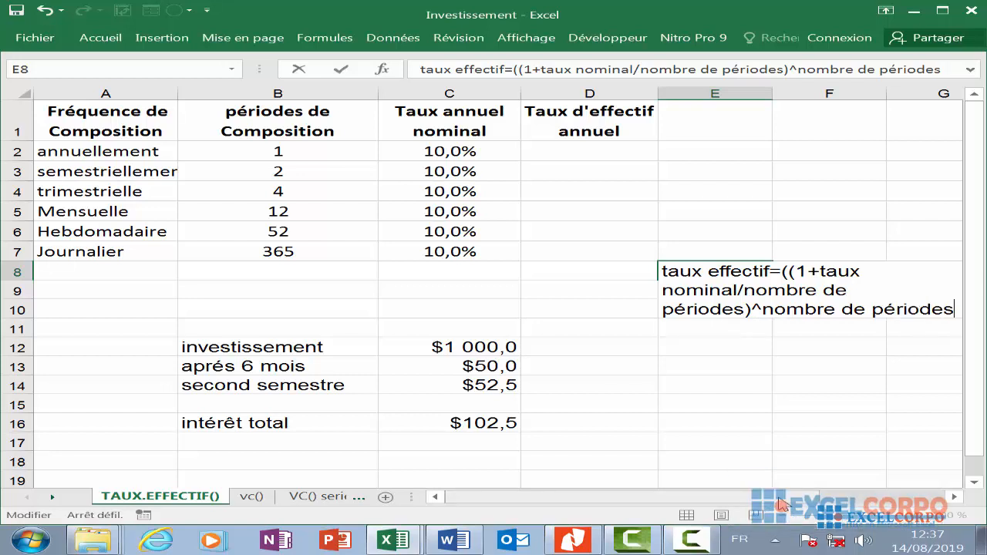
{"action": "type", "text": ")_"}
{"action": "key", "text": "BackSpace"}
{"action": "type", "text": "-1"}
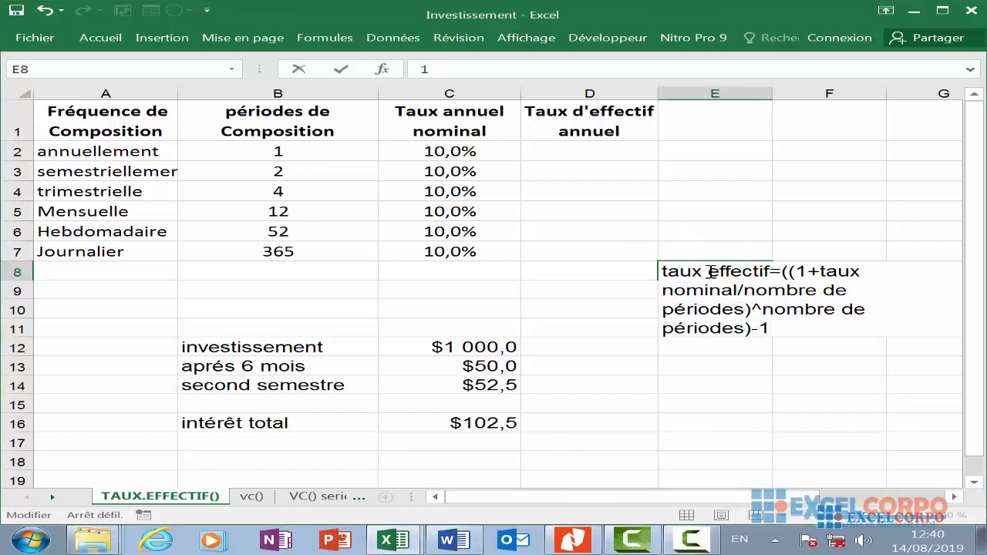
{"action": "left_click", "coordinate": [772, 271]}
{"action": "type", "text": "annuel"}
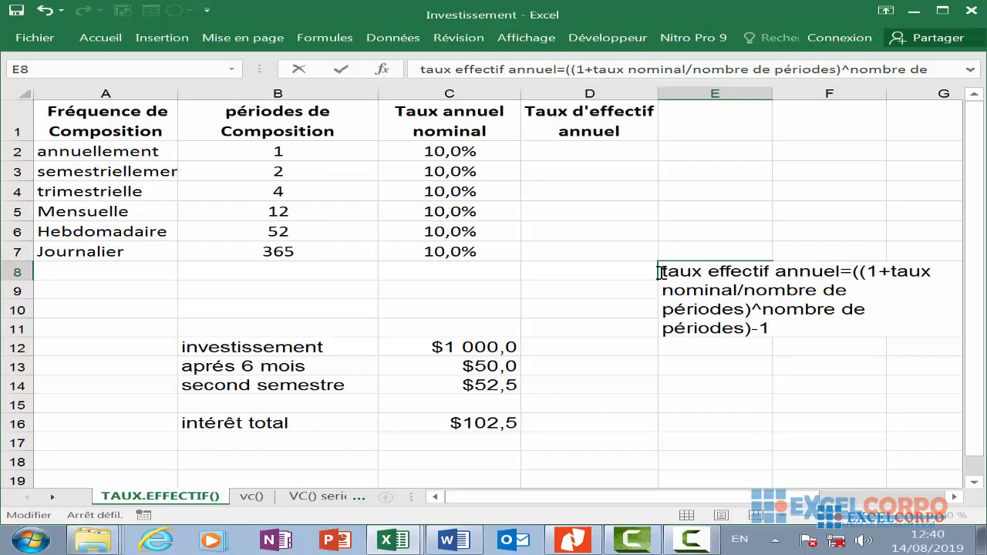
Delete the entire written formula note from E8.
{"action": "left_click_drag", "start_coordinate": [662, 272], "coordinate": [795, 335]}
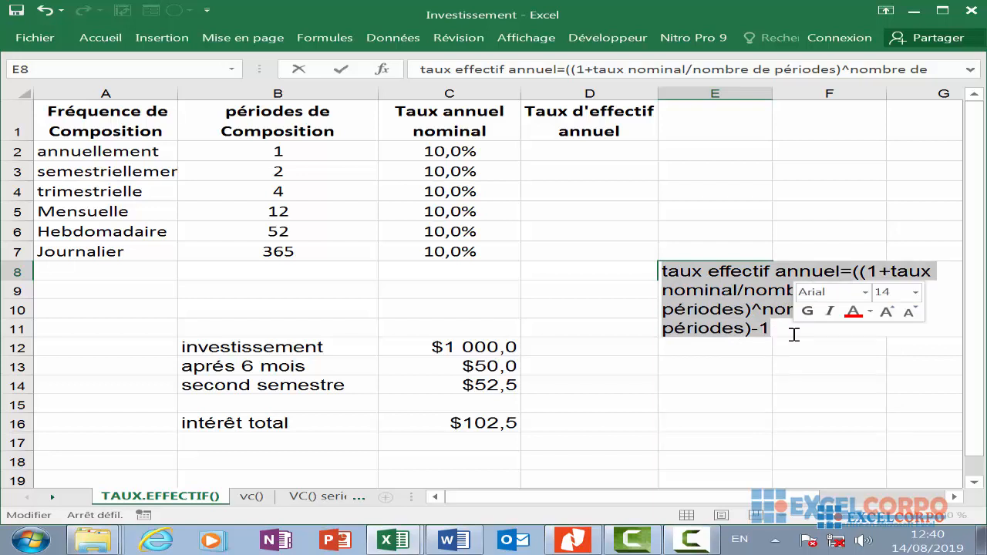
{"action": "key", "text": "BackSpace"}
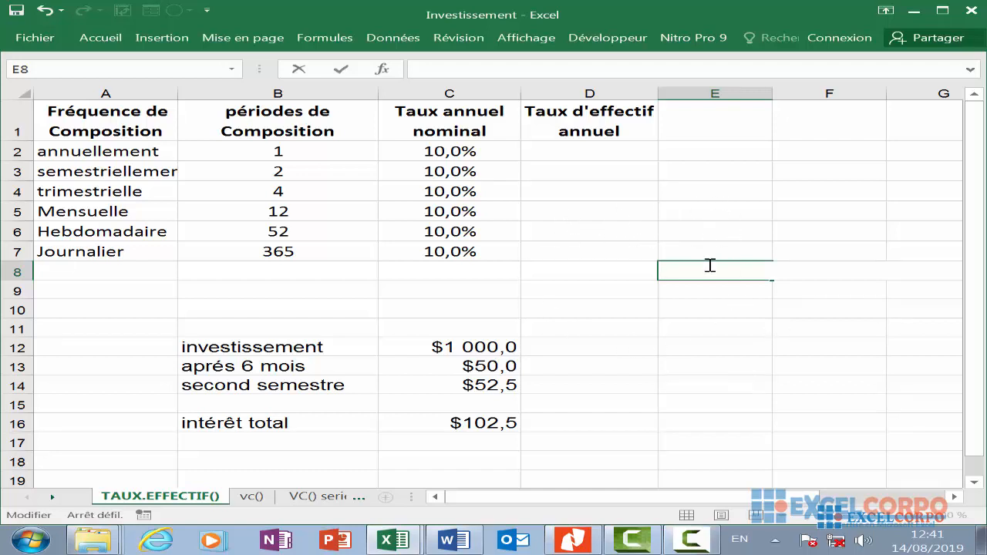
{"action": "left_click", "coordinate": [716, 213]}
Look up TAUX.EFFECTIF among the Finances functions from E10 and examine its Taux_nominal and Nb_périodes arguments without inserting it.
{"action": "left_click", "coordinate": [684, 310]}
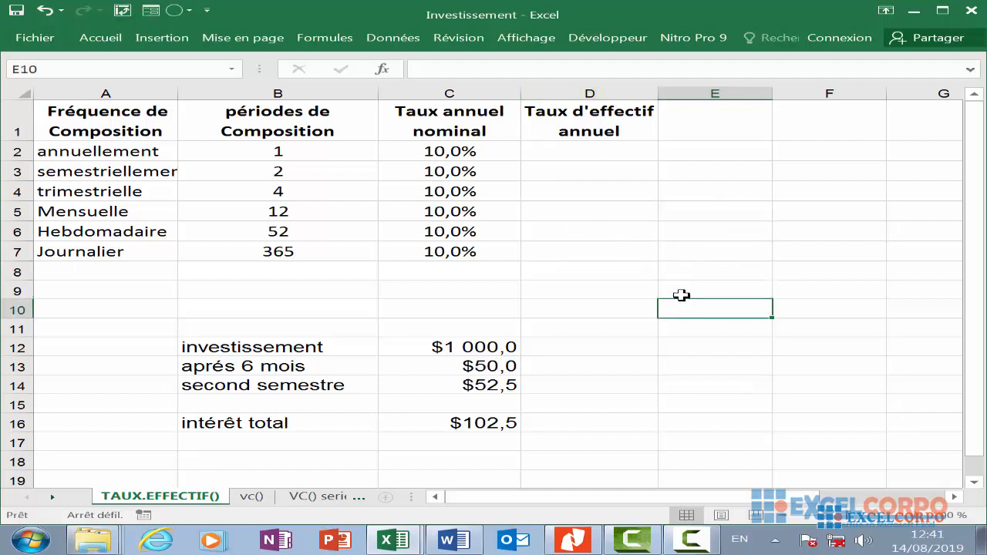
{"action": "left_click", "coordinate": [383, 70]}
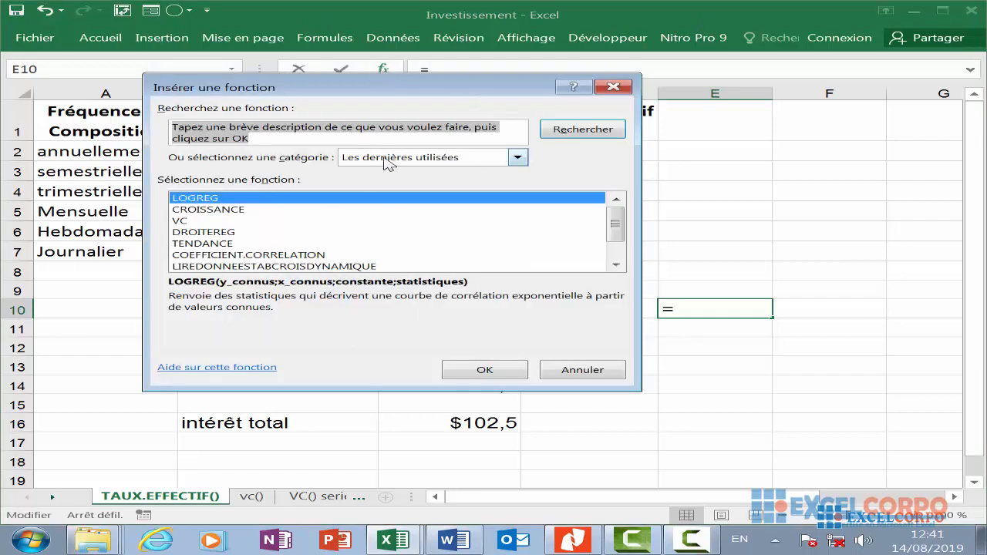
{"action": "left_click", "coordinate": [512, 159]}
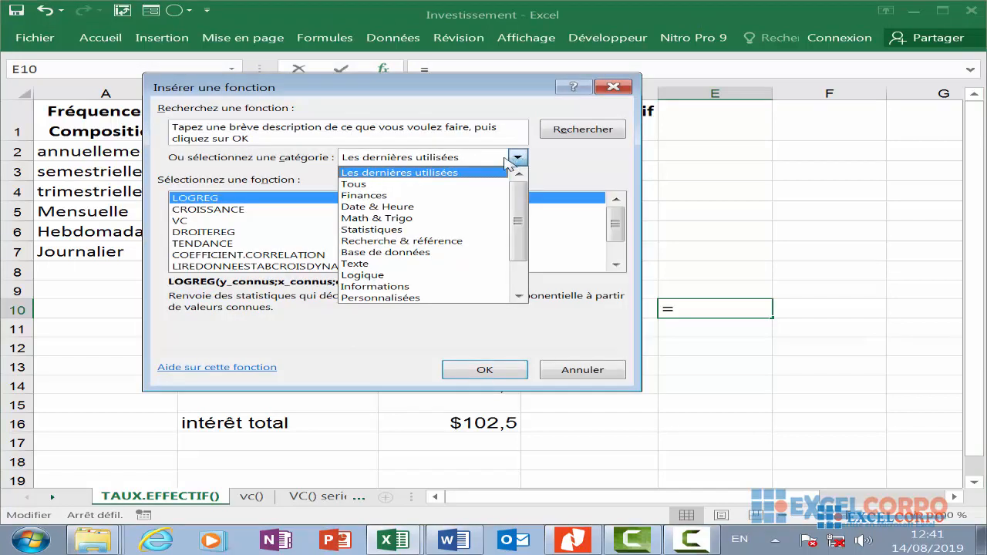
{"action": "left_click", "coordinate": [392, 197]}
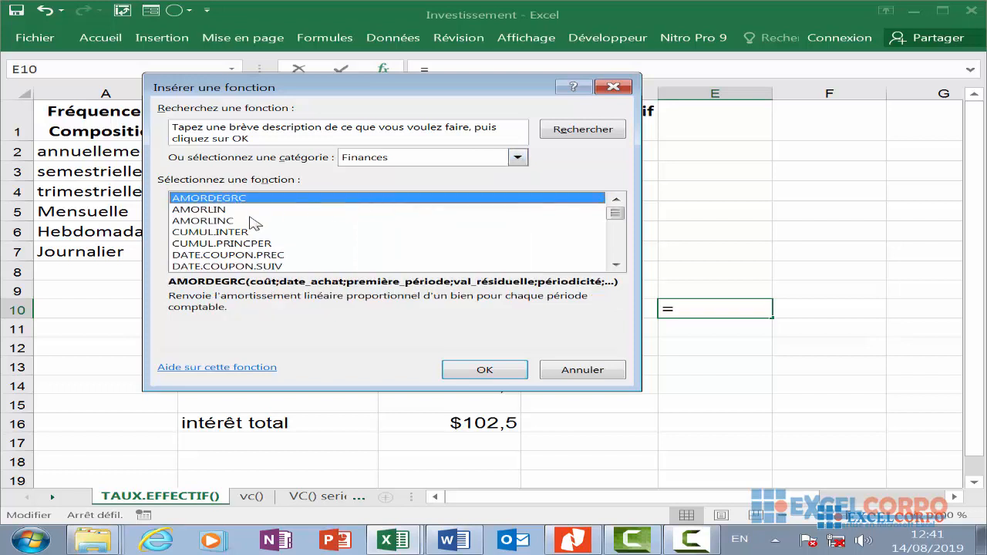
{"action": "key", "text": "t"}
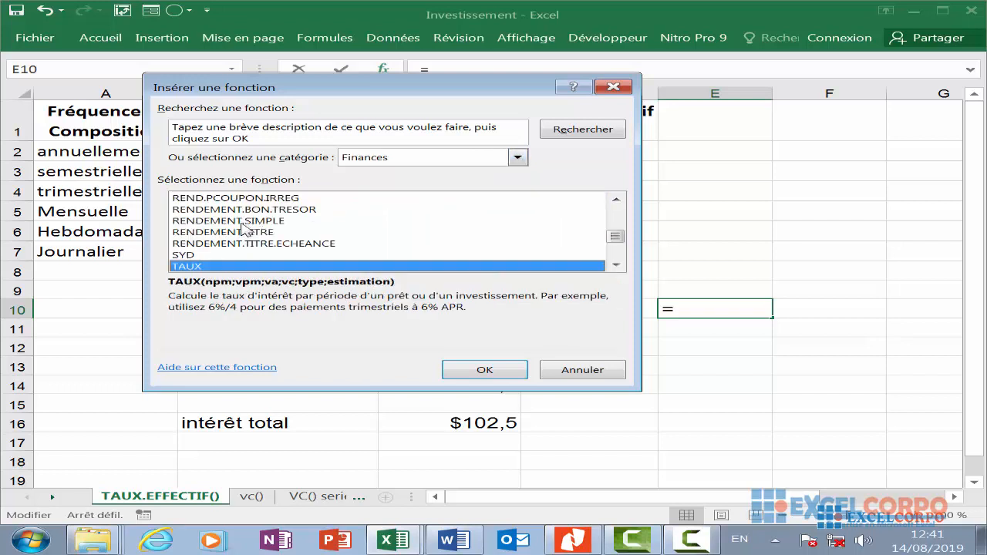
{"action": "scroll", "coordinate": [242, 229], "scroll_direction": "down", "scroll_amount": 1}
{"action": "left_click", "coordinate": [236, 245]}
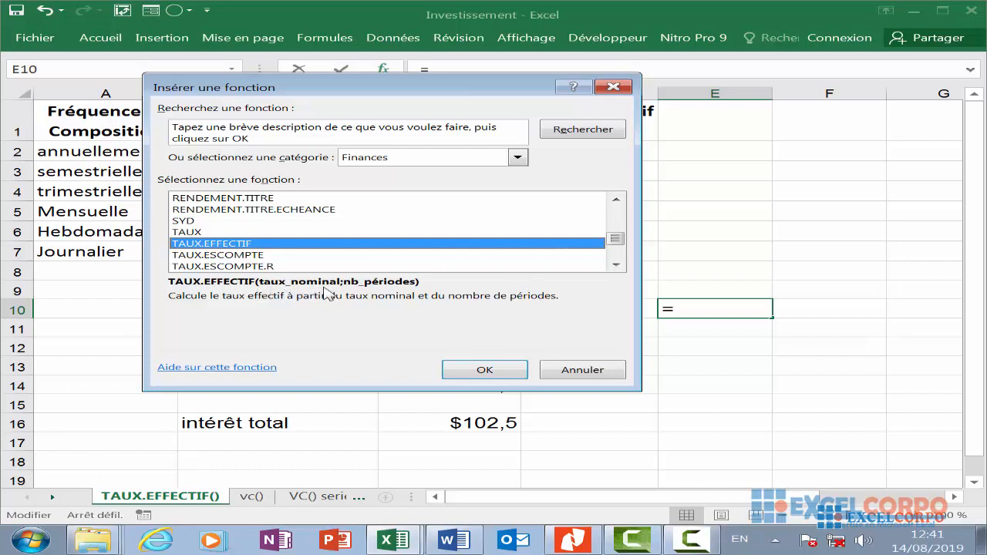
{"action": "left_click", "coordinate": [509, 371]}
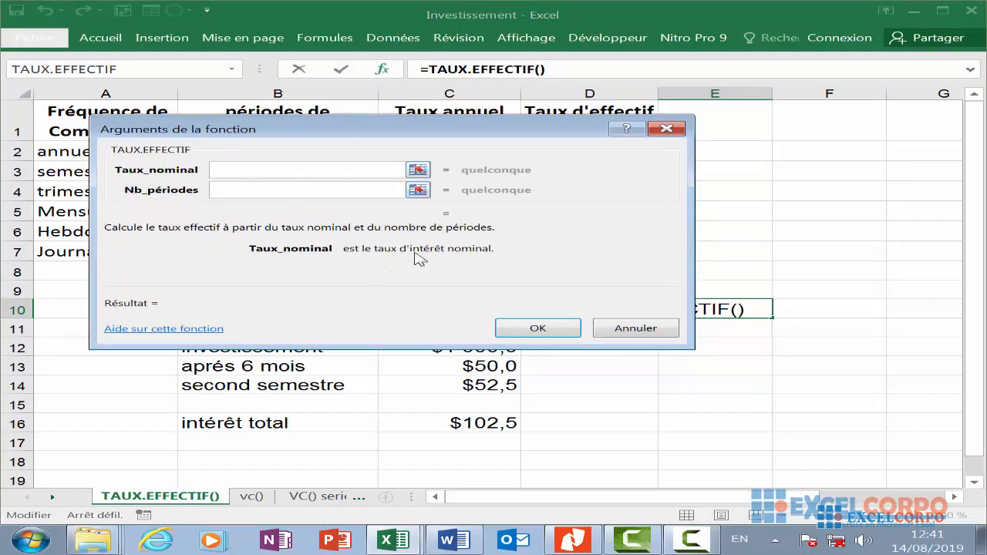
{"action": "left_click", "coordinate": [262, 187]}
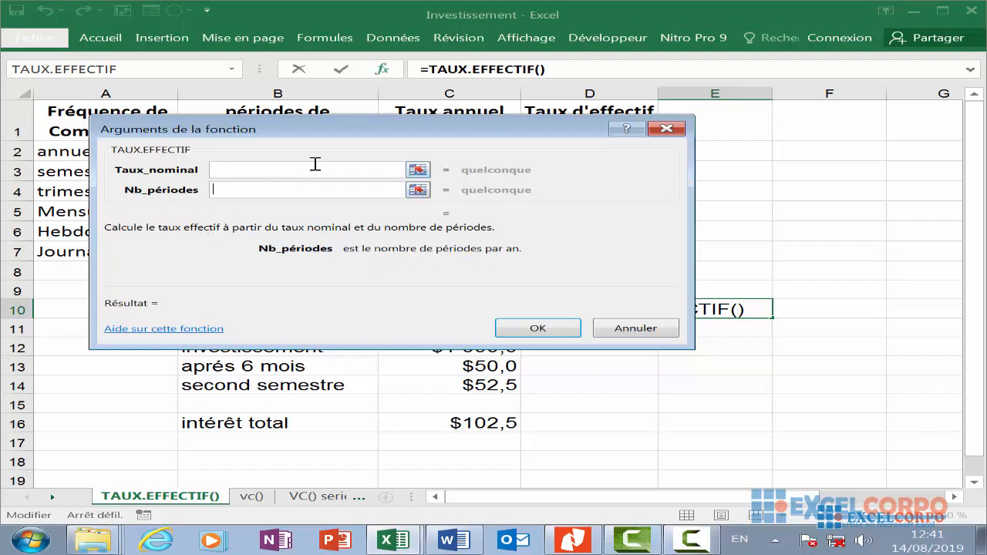
{"action": "left_click", "coordinate": [670, 129]}
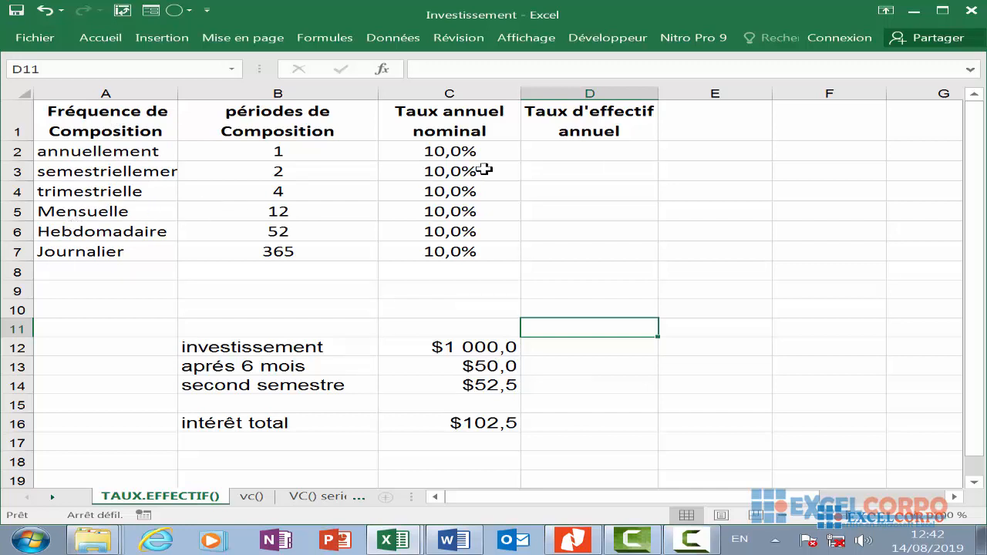
Calculate the effective rate for annual compounding in D2 with =TAUX.EFFECTIF(C2;B2).
{"action": "left_click", "coordinate": [601, 151]}
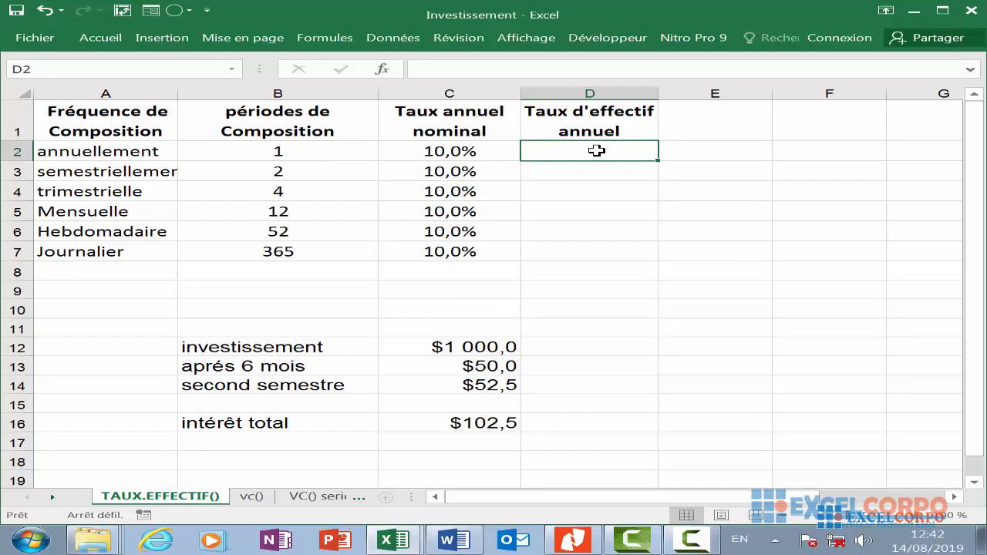
{"action": "type", "text": "="}
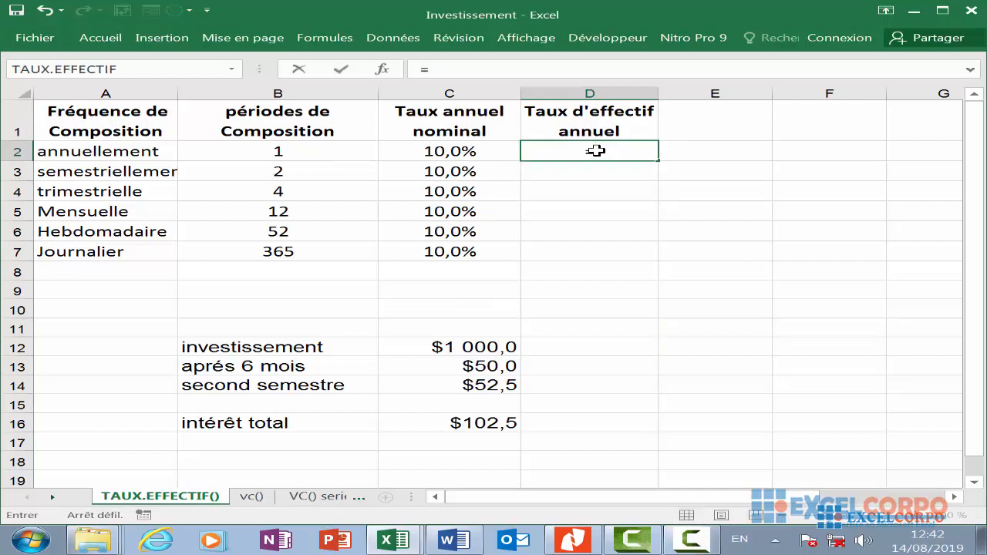
{"action": "type", "text": "taux"}
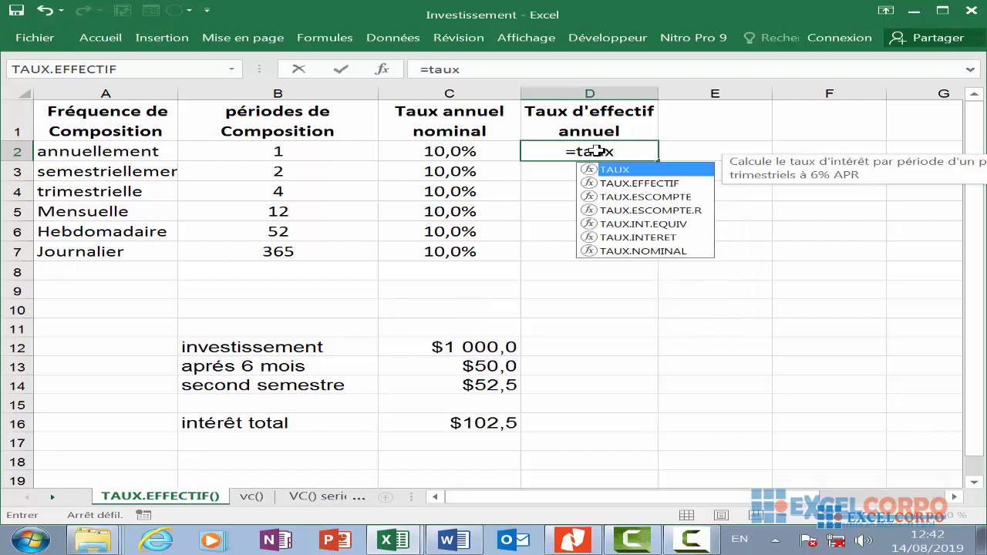
{"action": "type", "text": "."}
{"action": "double_click", "coordinate": [646, 170]}
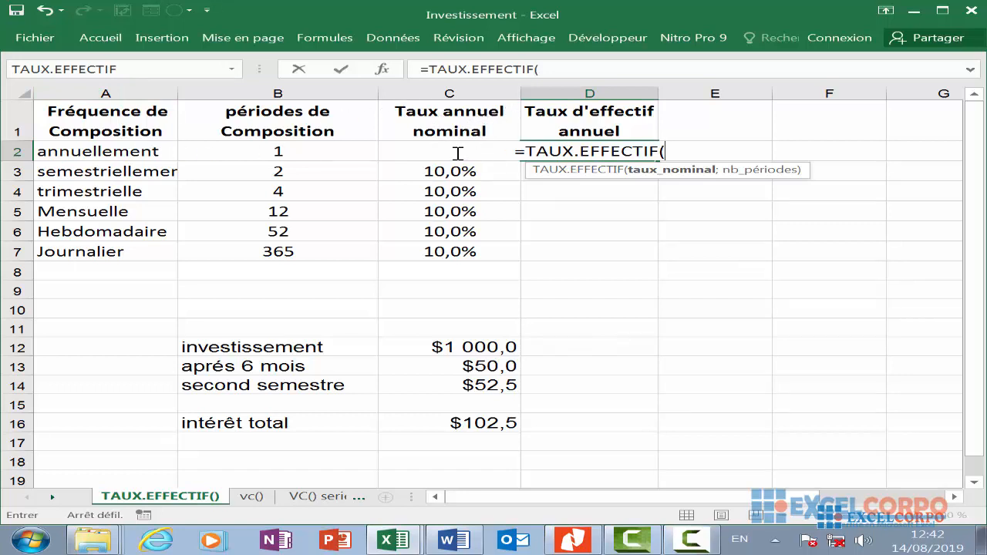
{"action": "key", "text": "Home"}
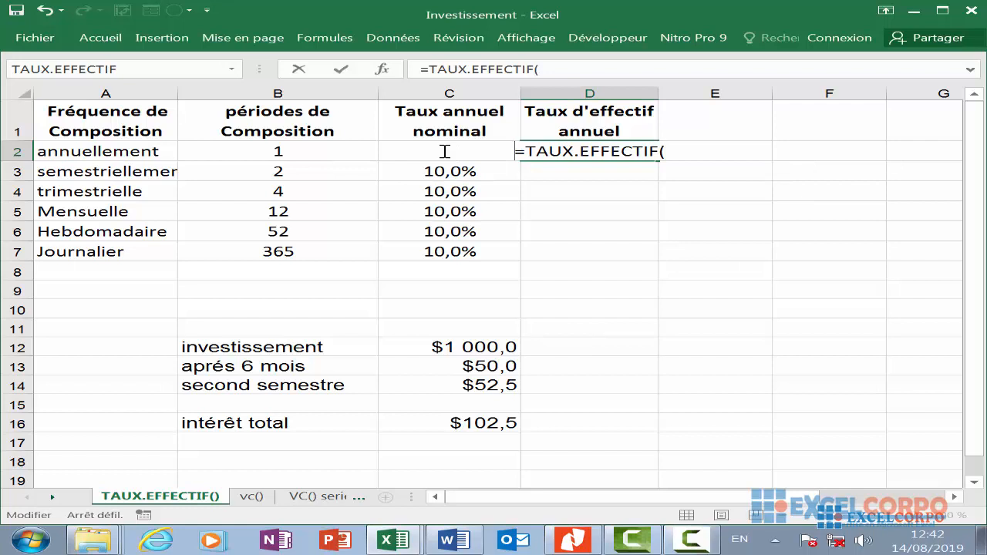
{"action": "left_click", "coordinate": [672, 153]}
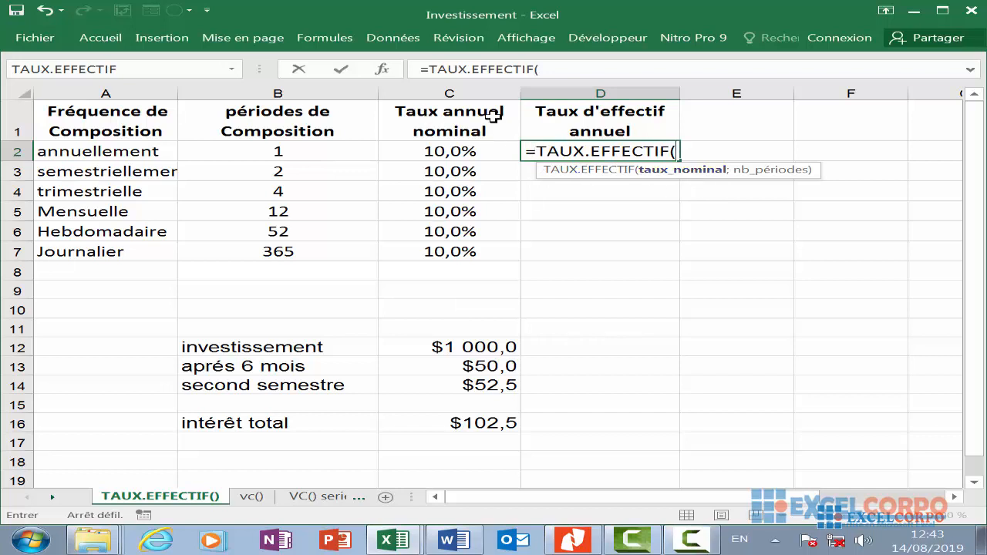
{"action": "left_click", "coordinate": [472, 151]}
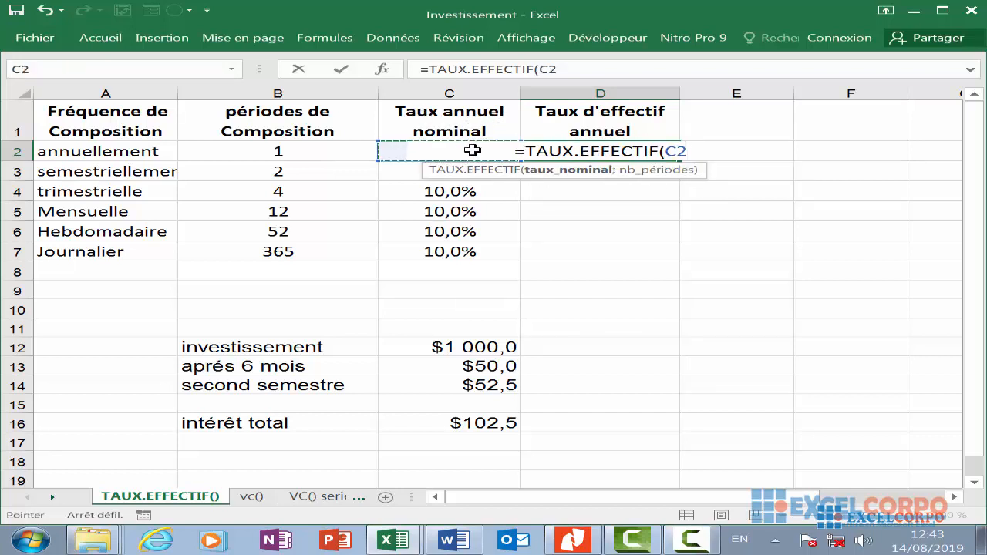
{"action": "type", "text": ";"}
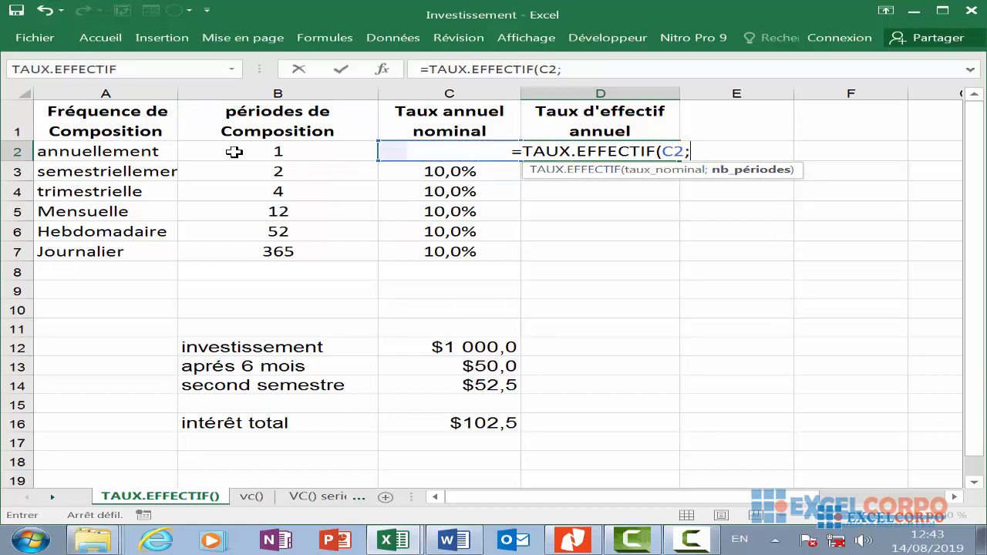
{"action": "left_click", "coordinate": [233, 152]}
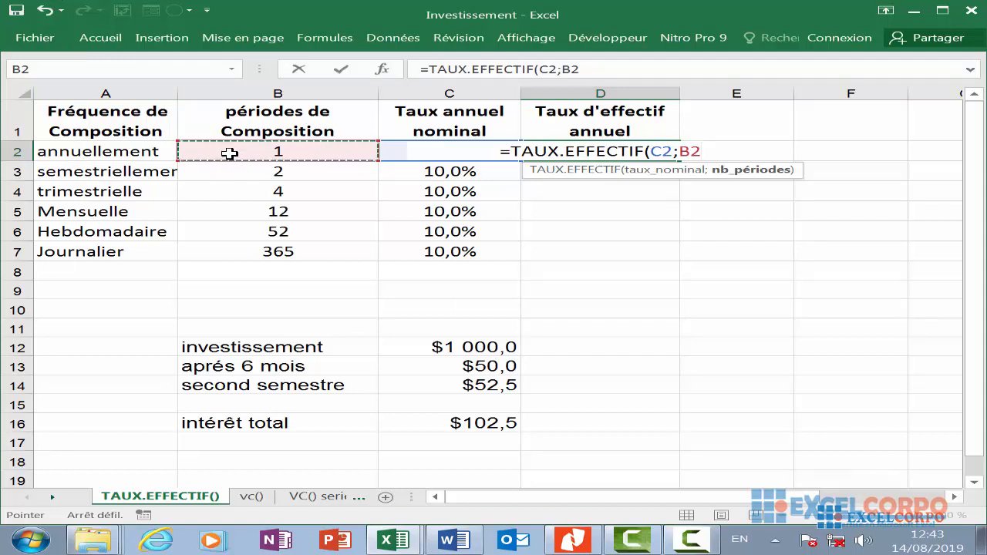
{"action": "key", "text": "Return"}
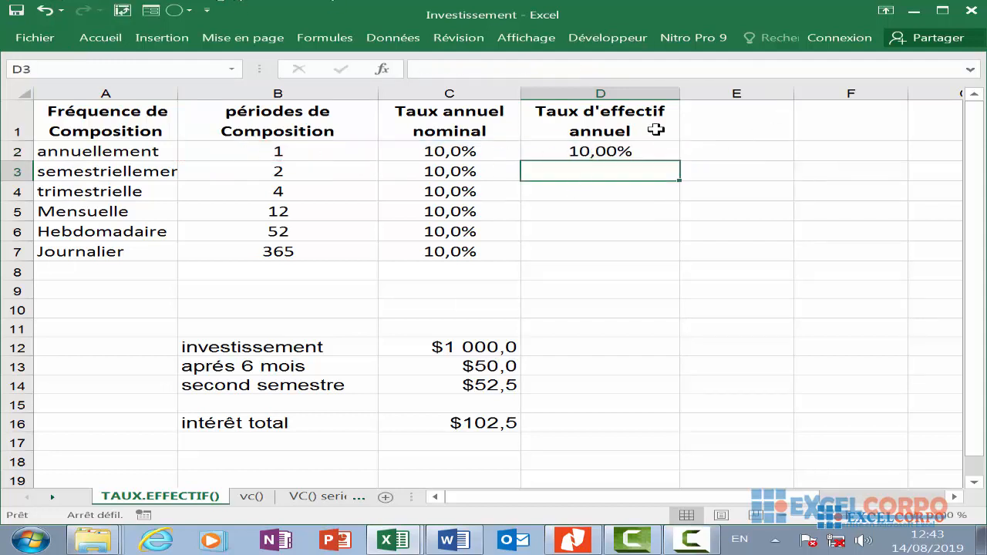
Calculate the effective rate for semi-annual compounding in D3 with =TAUX.EFFECTIF(C3;B3).
{"action": "double_click", "coordinate": [565, 174]}
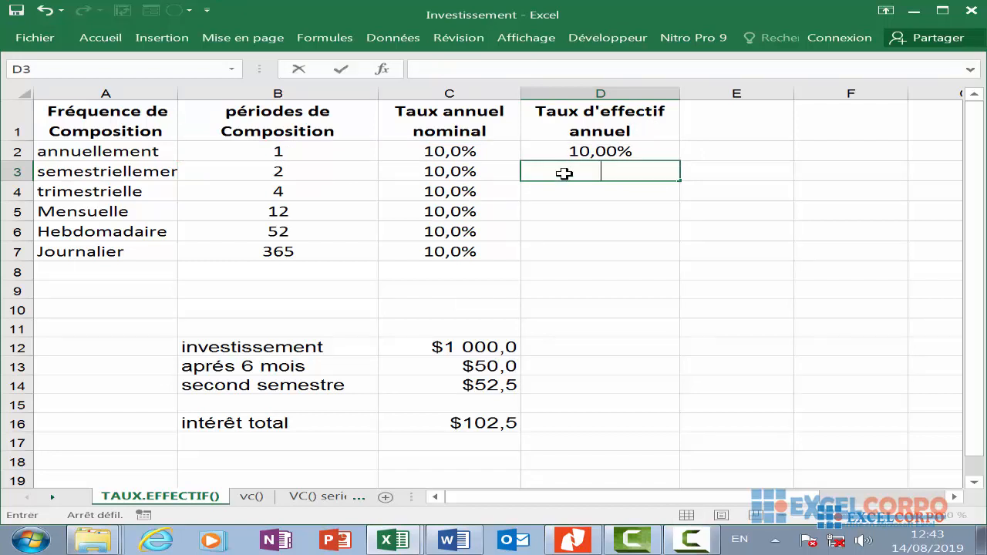
{"action": "type", "text": "=tau"}
{"action": "key", "text": "Down"}
{"action": "key", "text": "Tab"}
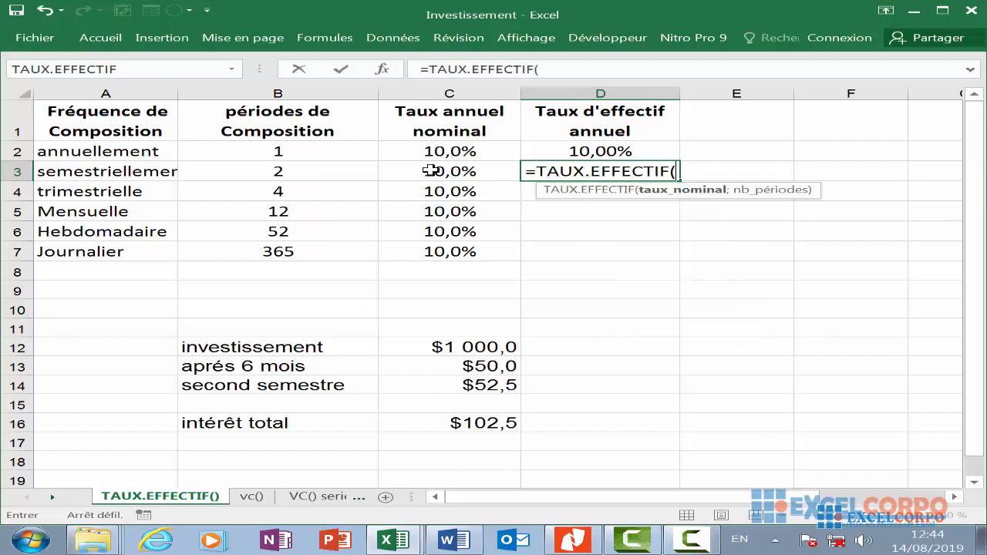
{"action": "left_click", "coordinate": [436, 172]}
{"action": "type", "text": ";"}
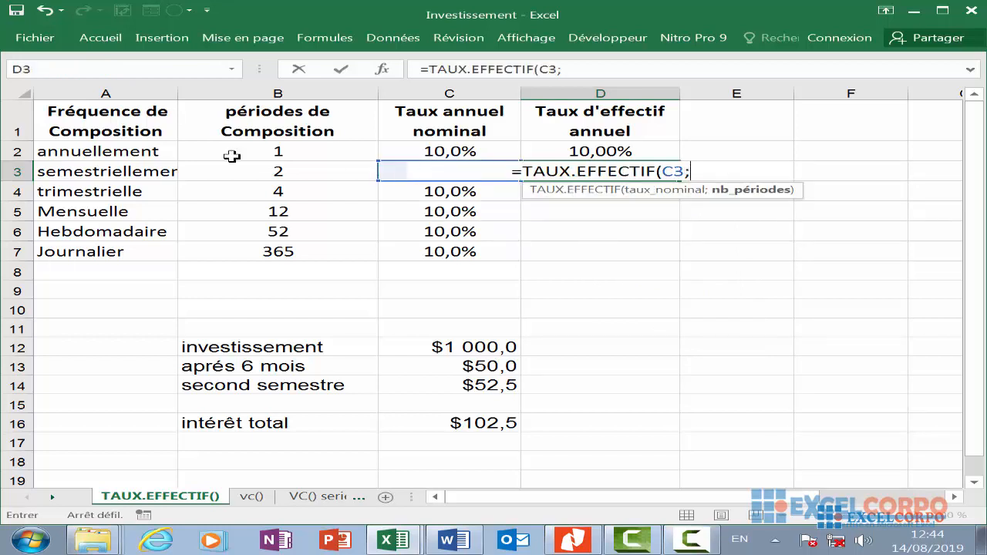
{"action": "left_click", "coordinate": [306, 168]}
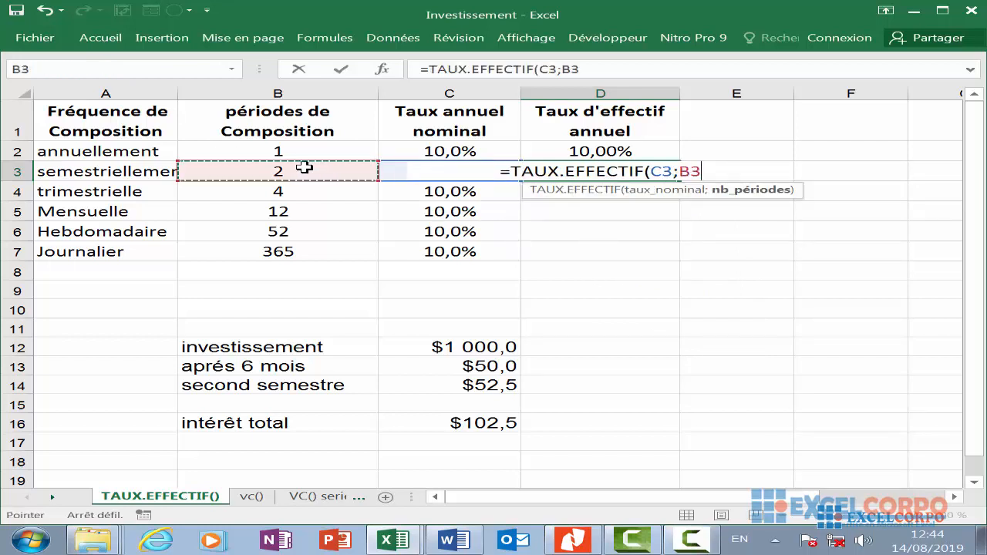
{"action": "key", "text": "Return"}
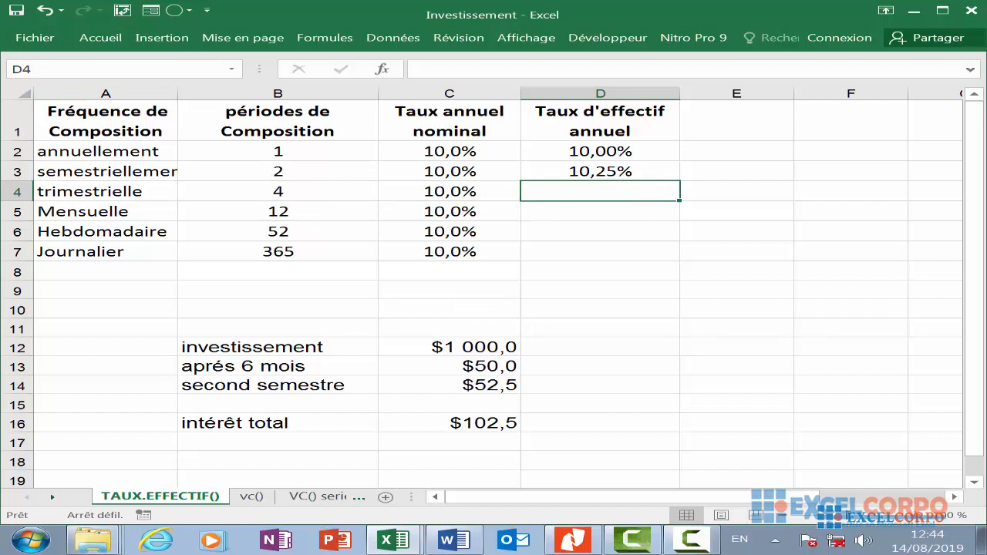
Calculate the effective rate for quarterly compounding in D4 with =TAUX.EFFECTIF(C4;B4).
{"action": "type", "text": "=tau"}
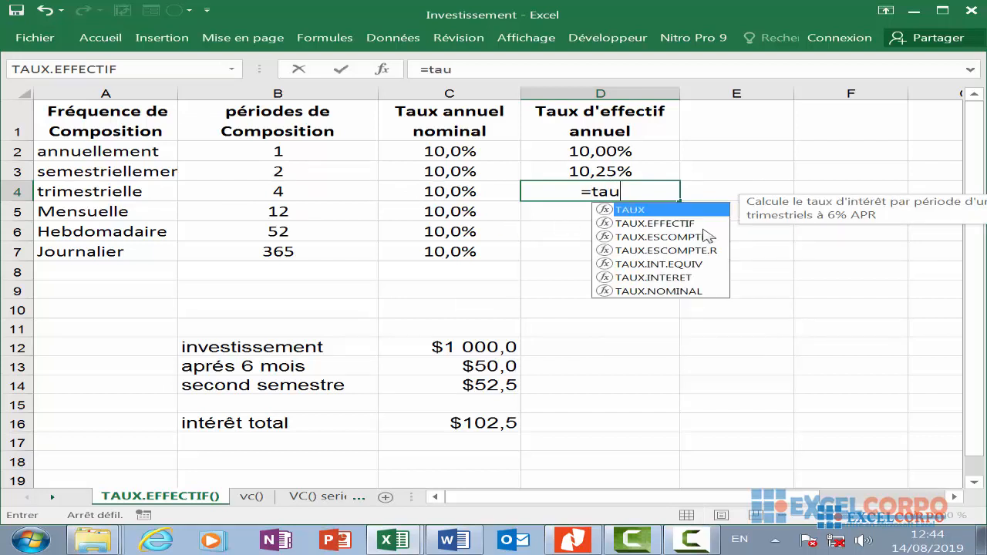
{"action": "double_click", "coordinate": [677, 224]}
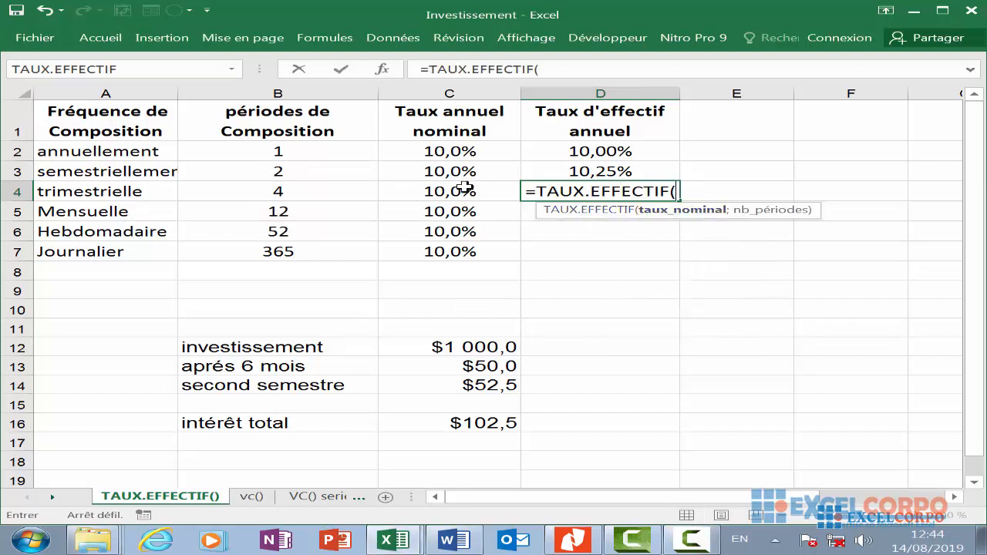
{"action": "left_click", "coordinate": [465, 187]}
{"action": "type", "text": ";"}
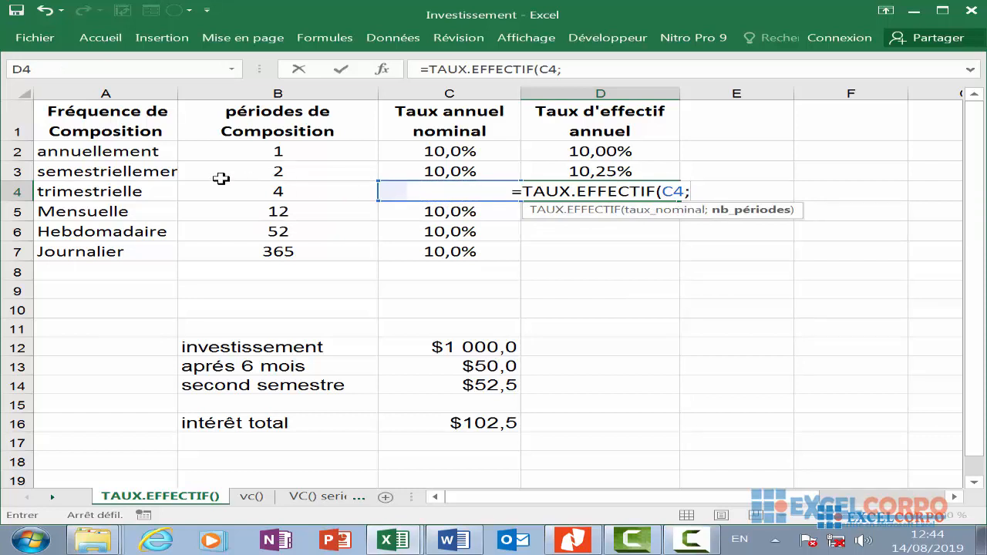
{"action": "left_click", "coordinate": [262, 193]}
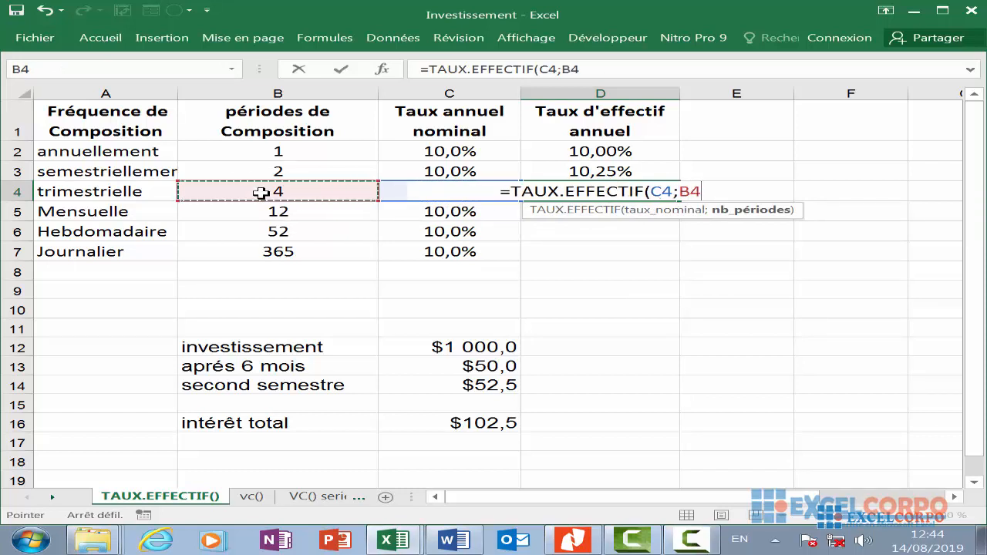
{"action": "key", "text": "Return"}
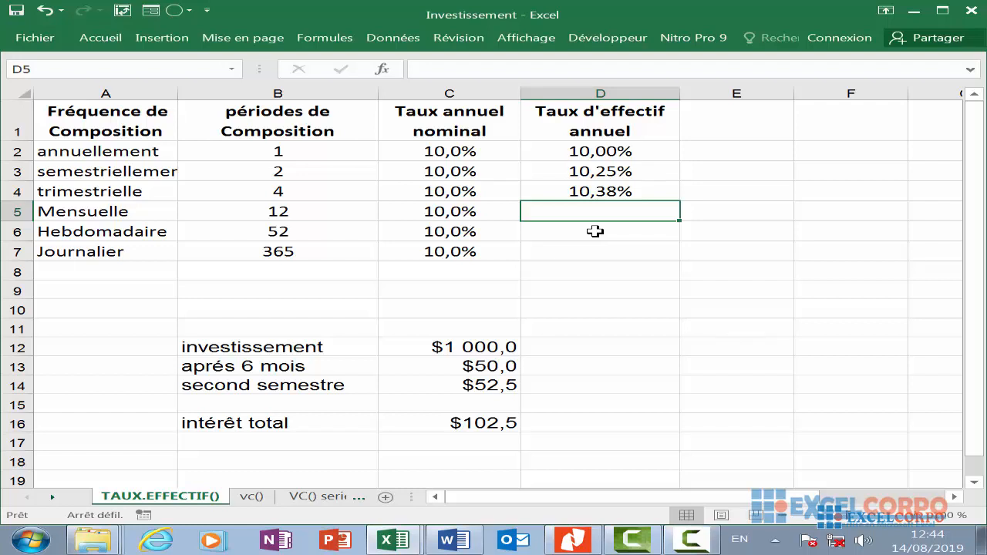
Calculate the effective rate for monthly compounding in D5 with =TAUX.EFFECTIF(C5;B5).
{"action": "type", "text": "="}
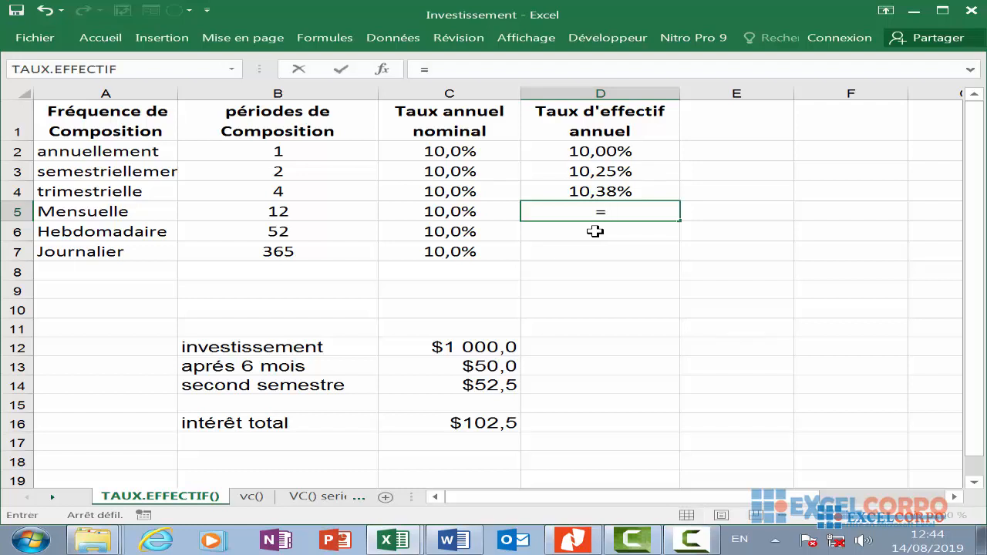
{"action": "type", "text": "taux"}
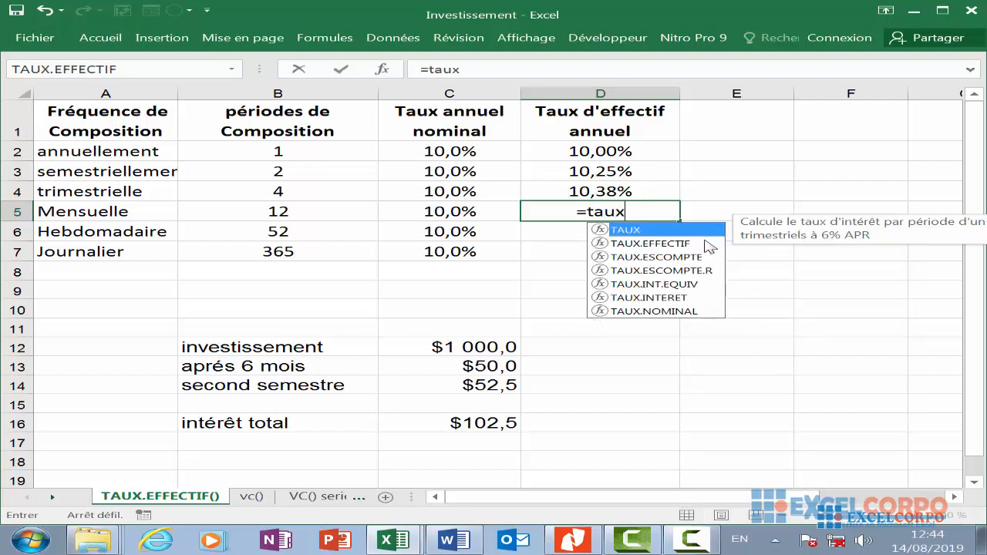
{"action": "double_click", "coordinate": [710, 246]}
{"action": "left_click", "coordinate": [489, 215]}
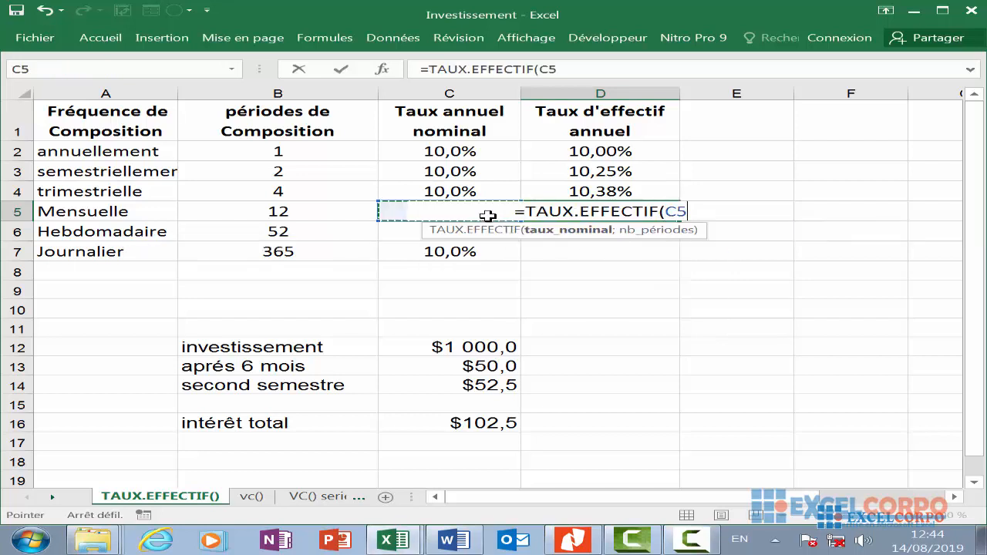
{"action": "type", "text": ";"}
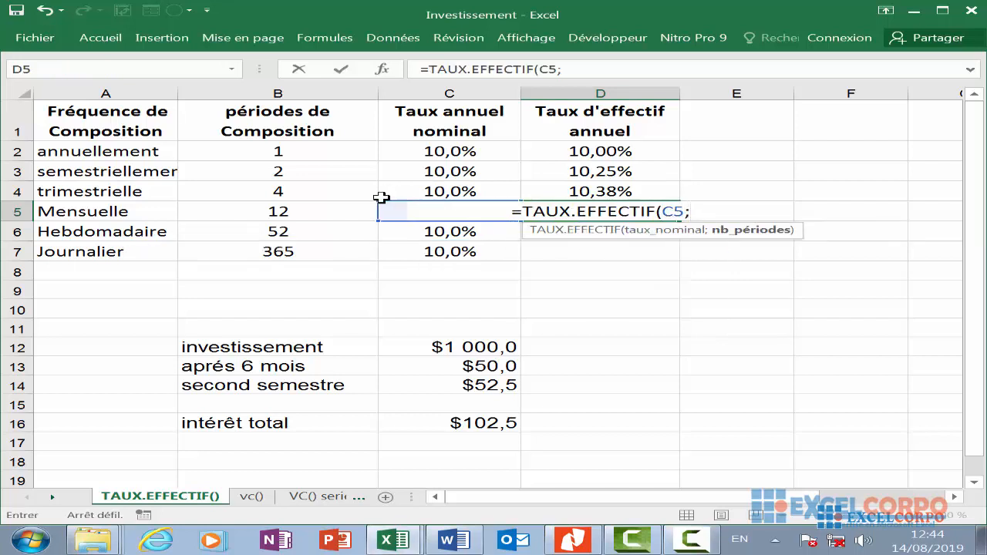
{"action": "left_click", "coordinate": [318, 210]}
{"action": "key", "text": "Return"}
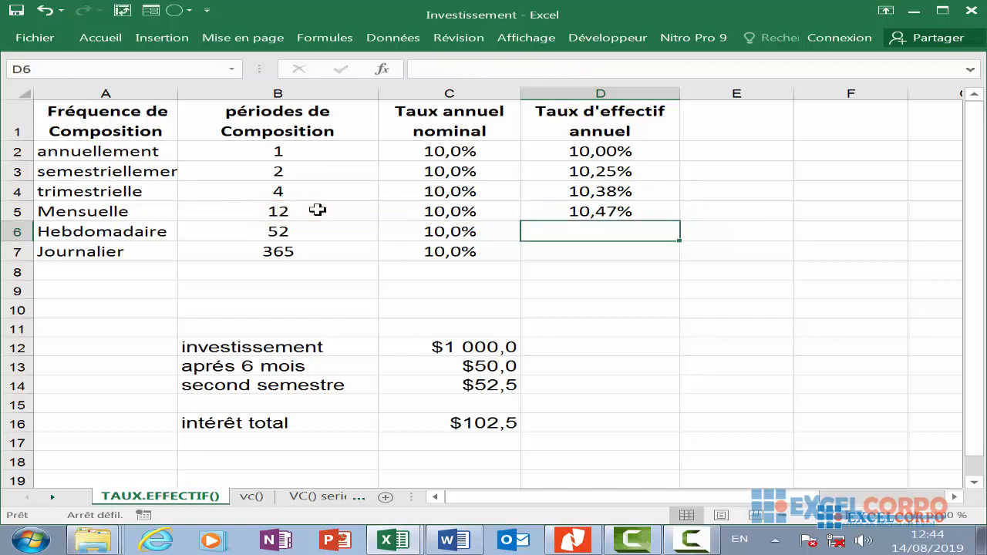
Calculate the effective rate for weekly compounding in D6 with =TAUX.EFFECTIF(C6;B6).
{"action": "type", "text": "=taux"}
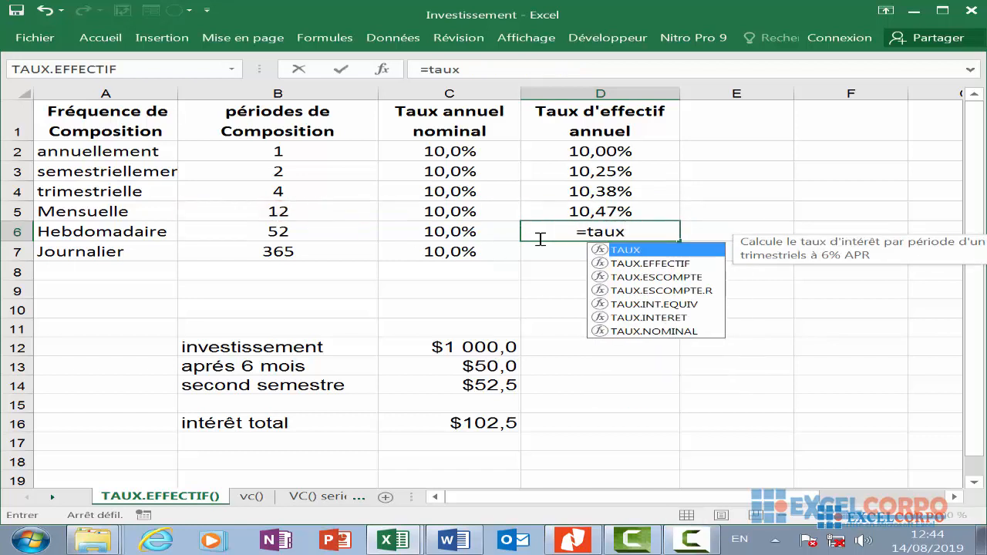
{"action": "double_click", "coordinate": [628, 264]}
{"action": "left_click", "coordinate": [455, 235]}
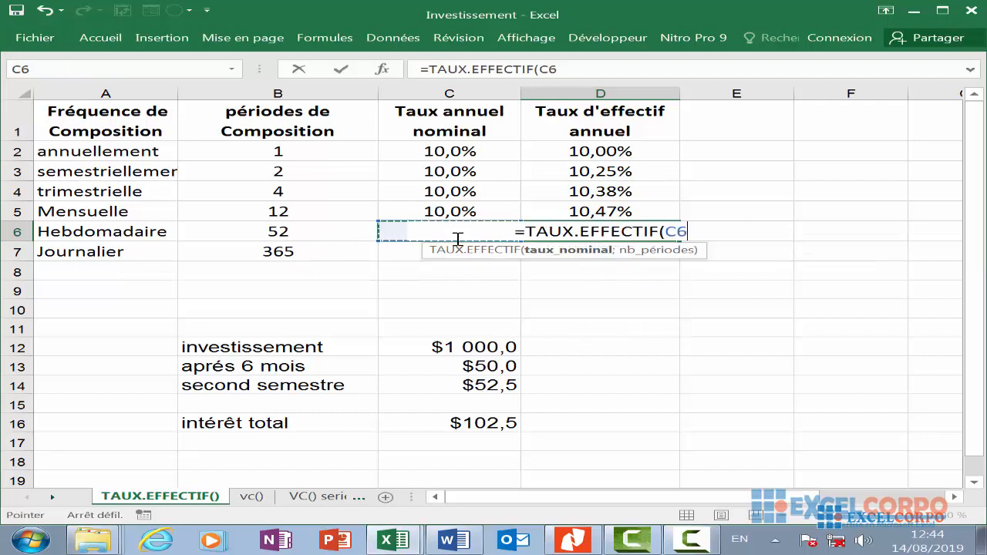
{"action": "type", "text": ";"}
{"action": "left_click", "coordinate": [276, 231]}
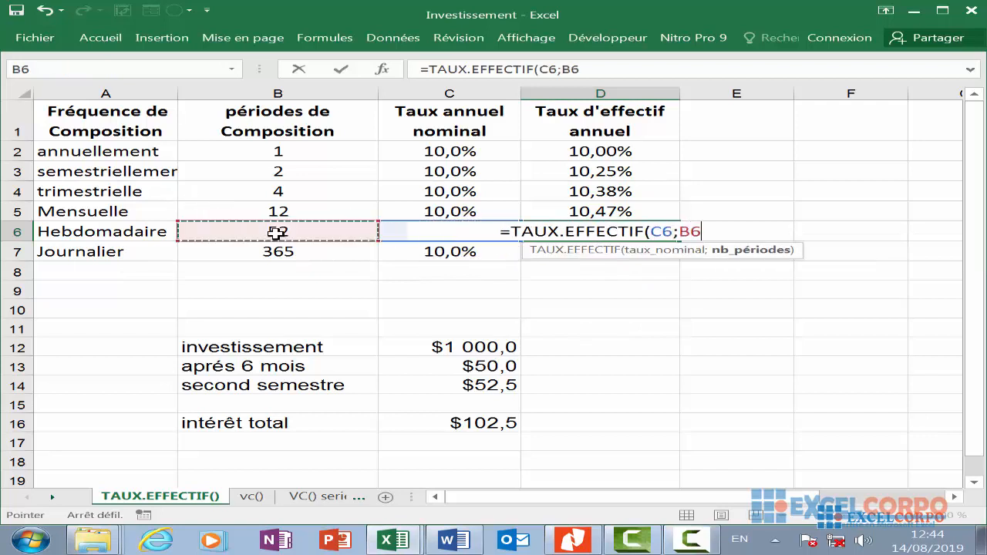
{"action": "key", "text": "Return"}
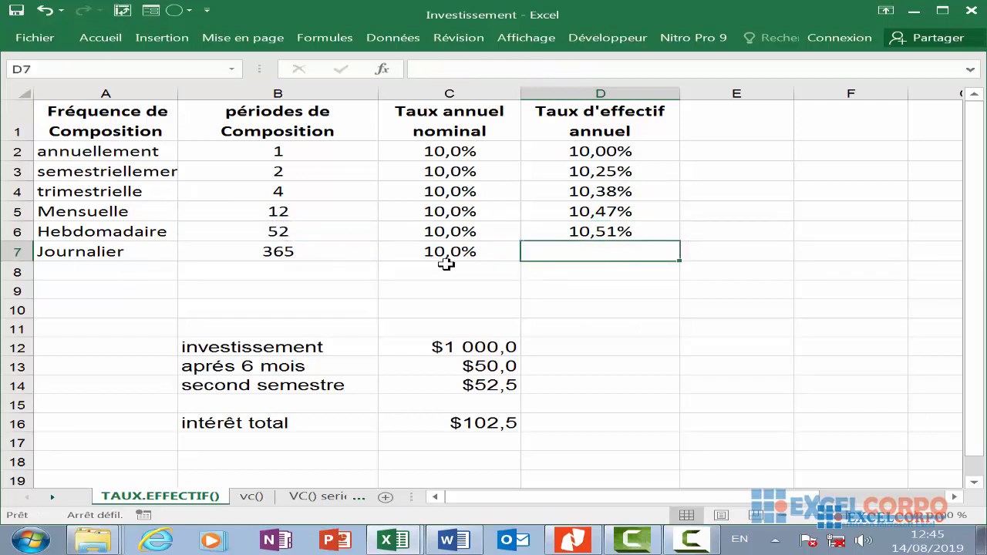
Calculate the effective rate for daily compounding in D7 with =TAUX.EFFECTIF(C7;B7).
{"action": "type", "text": "=tay"}
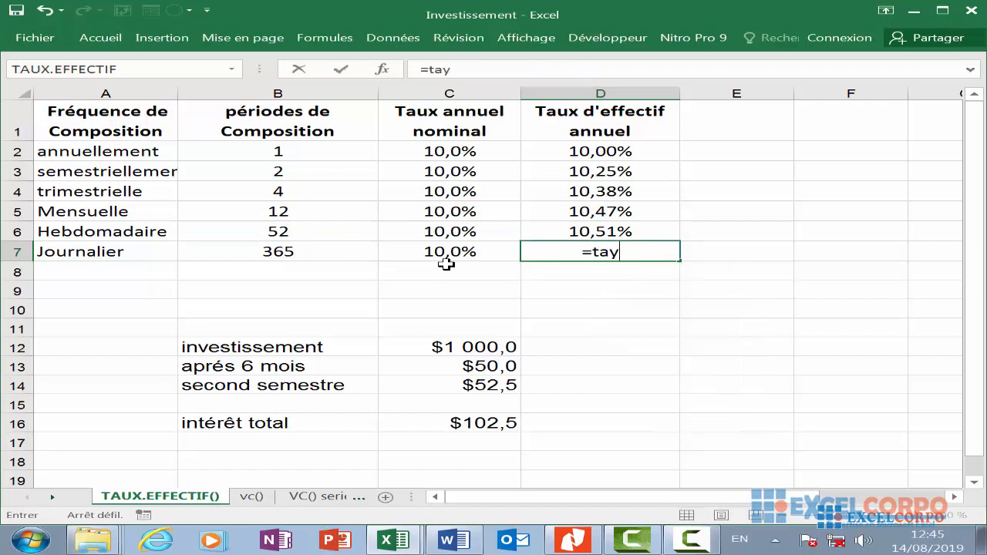
{"action": "key", "text": "BackSpace"}
{"action": "type", "text": "ux"}
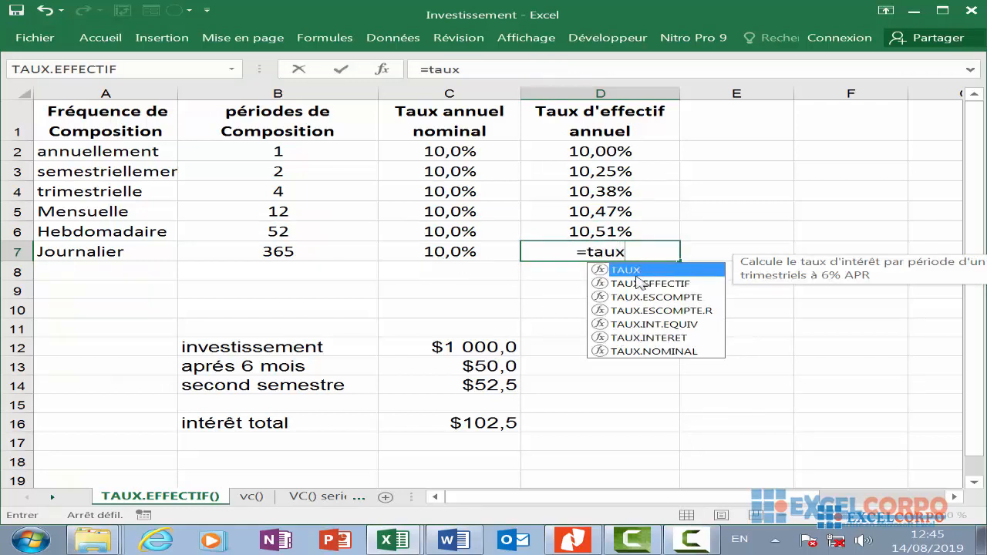
{"action": "double_click", "coordinate": [639, 283]}
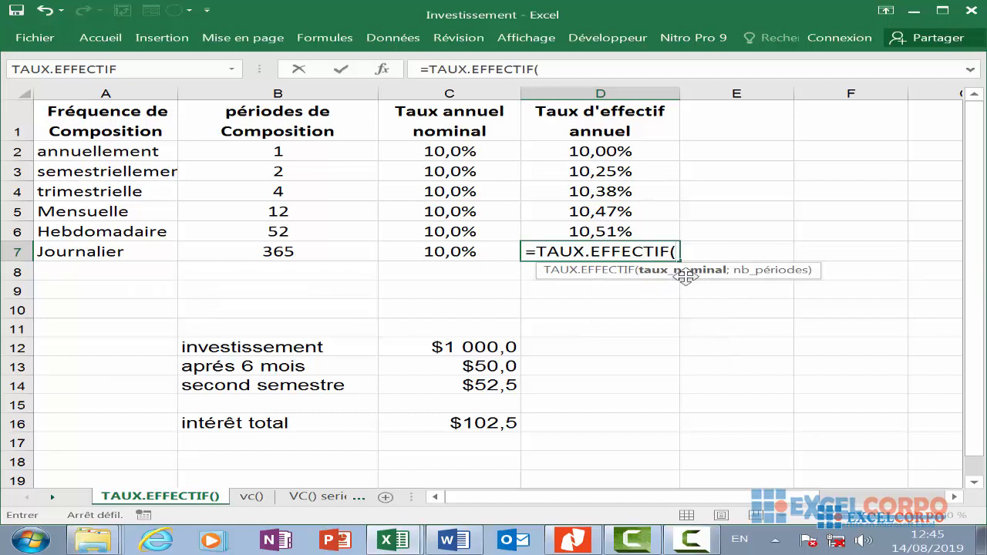
{"action": "left_click", "coordinate": [461, 250]}
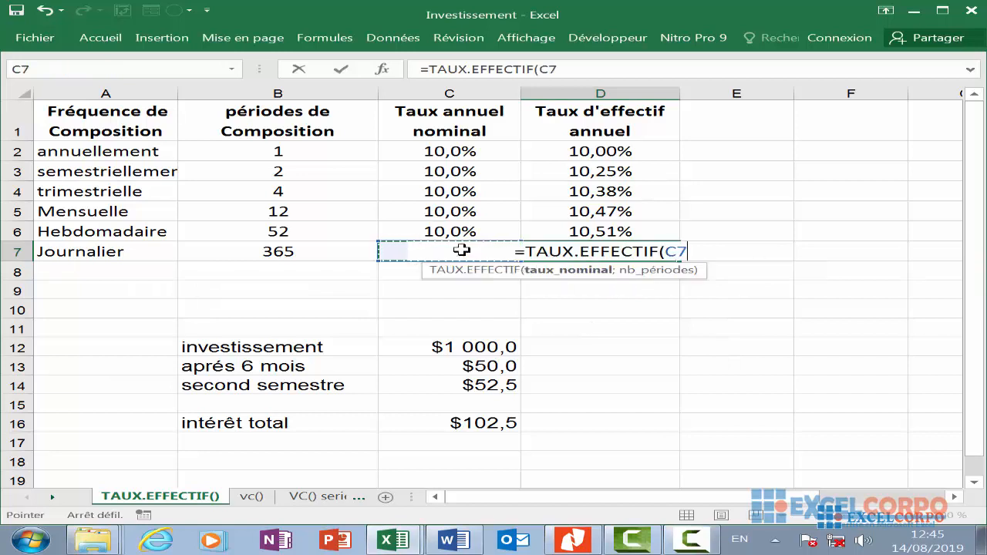
{"action": "type", "text": ";"}
{"action": "left_click", "coordinate": [266, 252]}
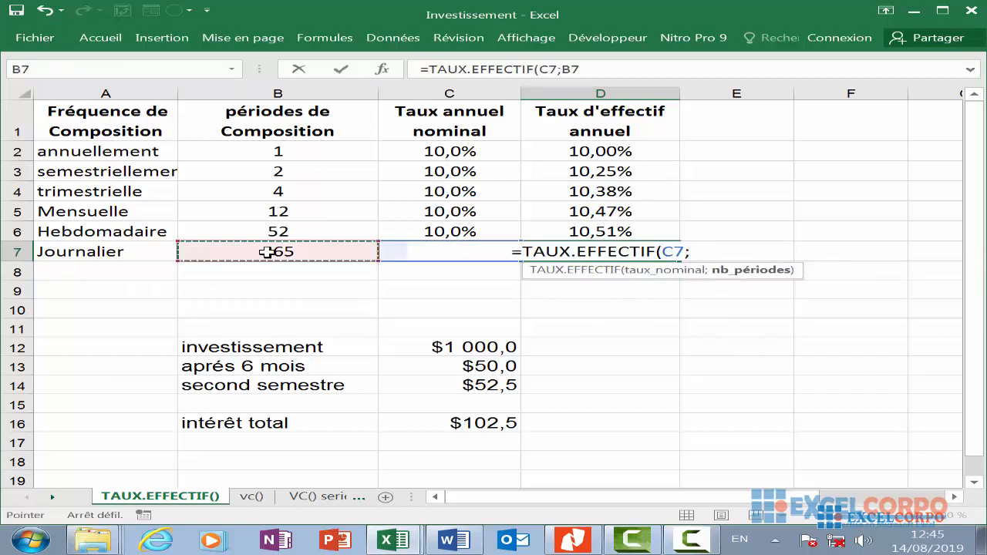
{"action": "key", "text": "Return"}
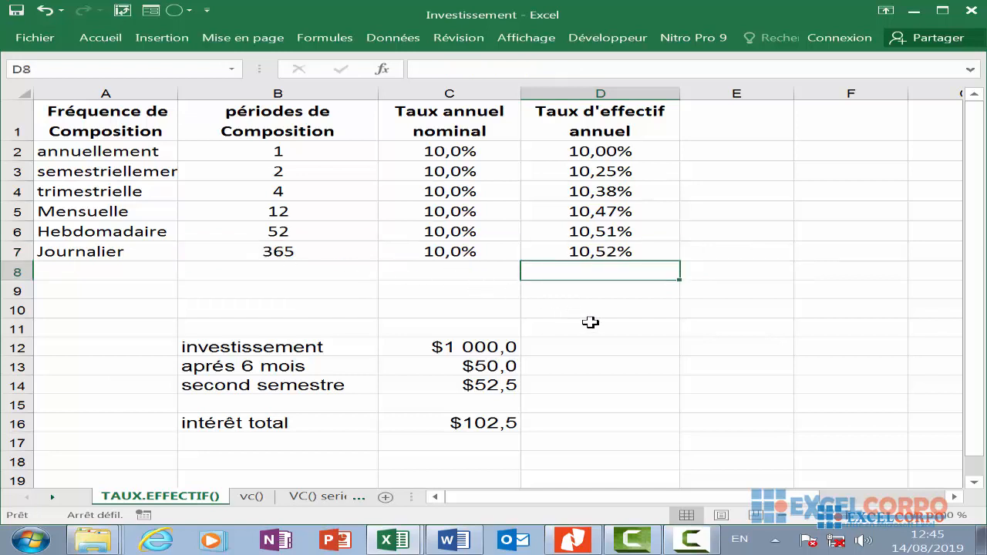
Review the effective annual rates in D2 to D7 against their compounding frequencies, row by row.
{"action": "left_click", "coordinate": [656, 214]}
{"action": "left_click", "coordinate": [586, 195]}
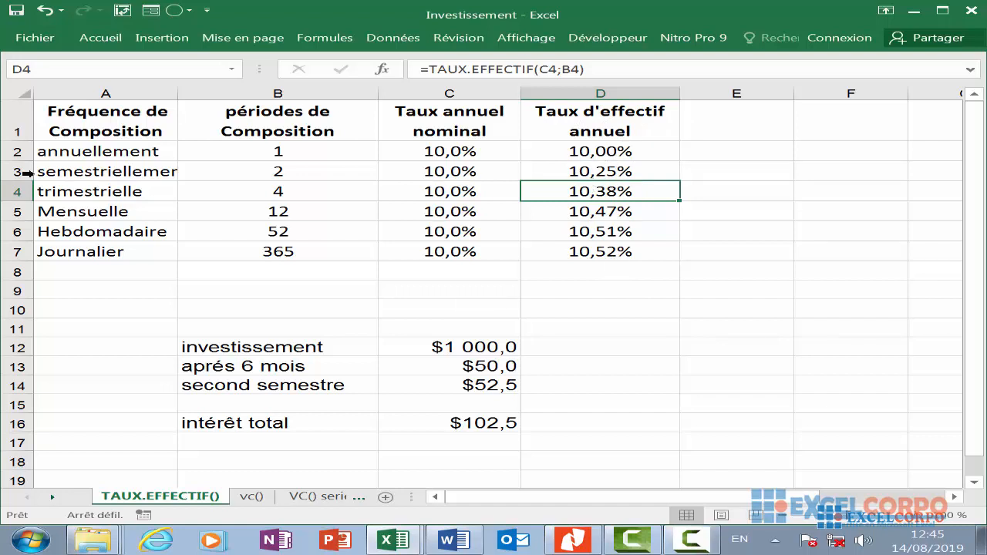
{"action": "left_click", "coordinate": [585, 156]}
{"action": "left_click", "coordinate": [597, 168]}
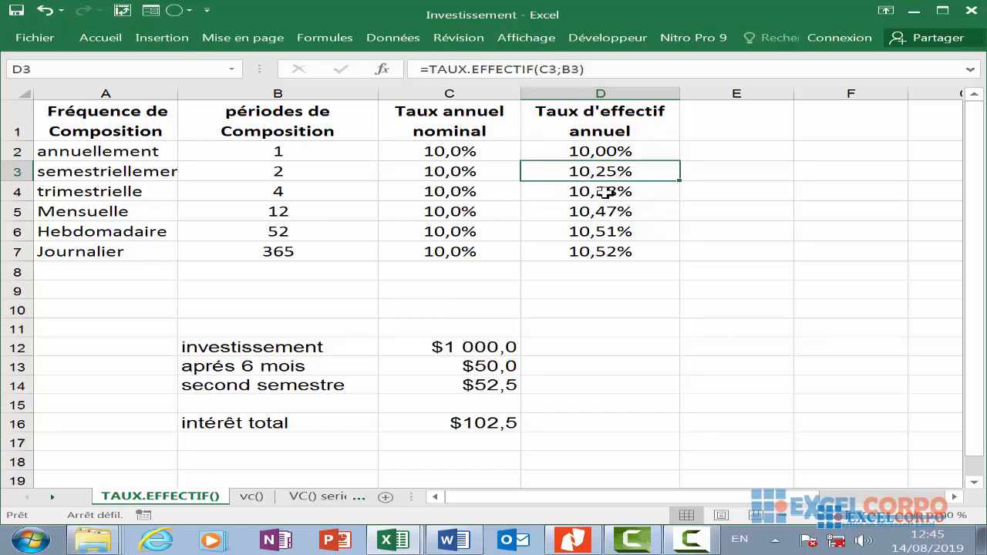
{"action": "left_click", "coordinate": [584, 194]}
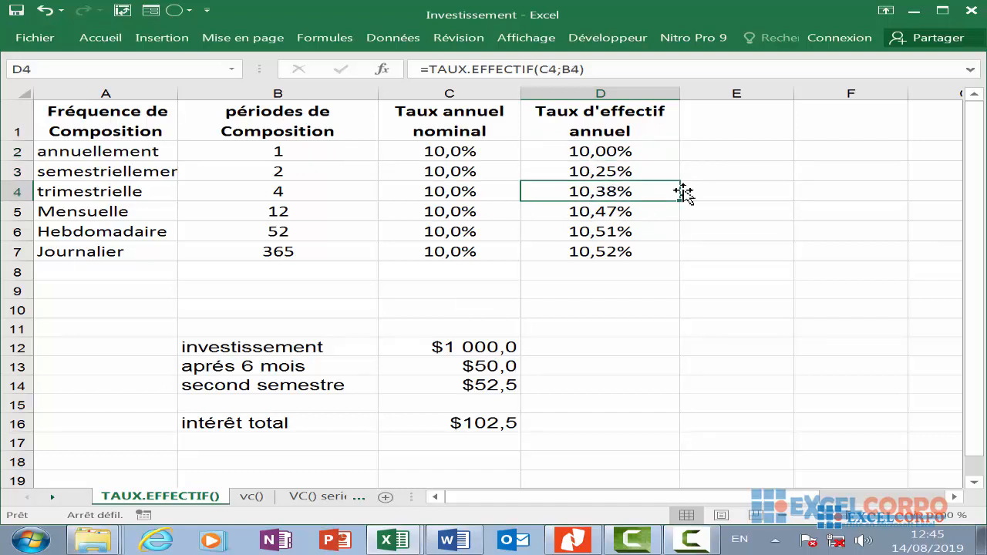
{"action": "left_click", "coordinate": [624, 213]}
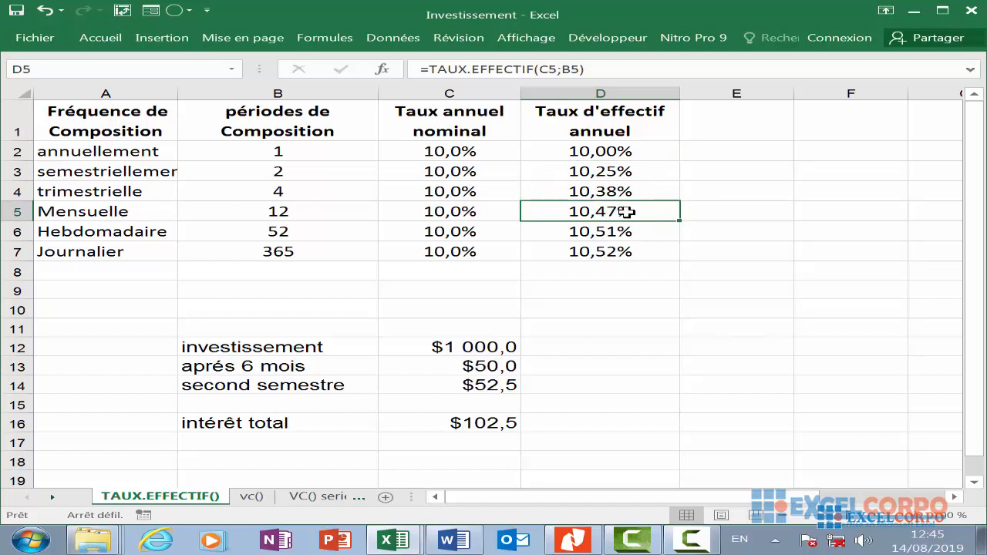
{"action": "left_click_drag", "start_coordinate": [606, 247], "coordinate": [607, 236]}
{"action": "left_click", "coordinate": [607, 233]}
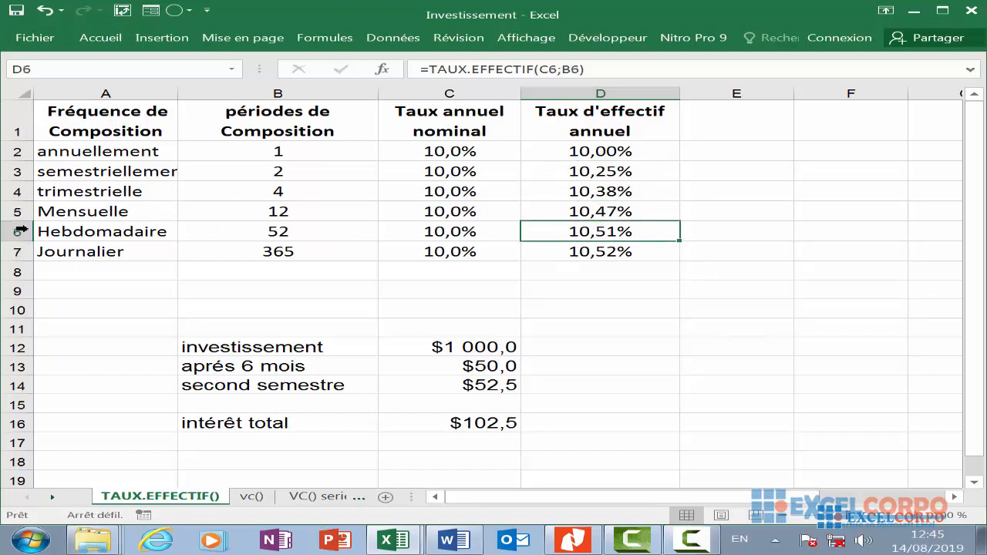
{"action": "left_click", "coordinate": [557, 248]}
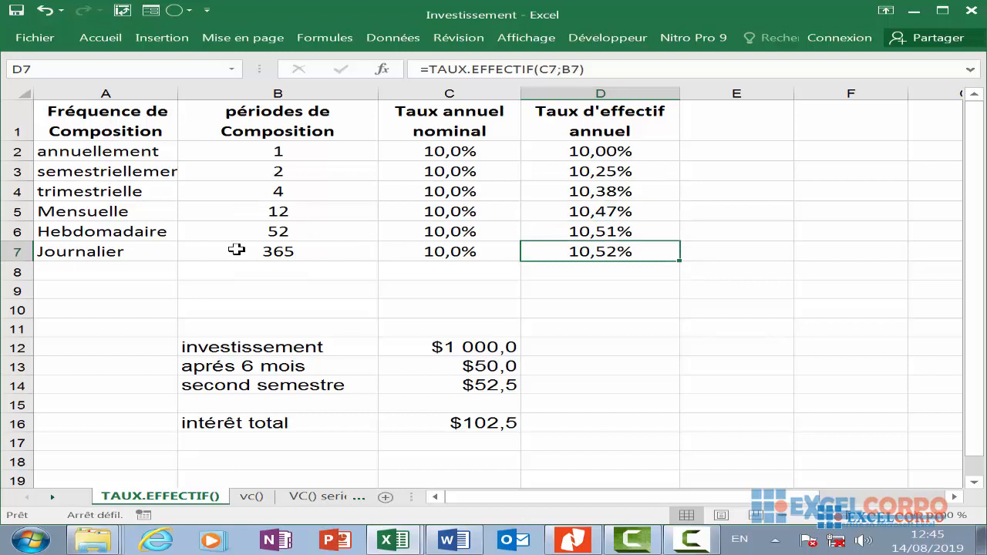
{"action": "left_click", "coordinate": [43, 252]}
{"action": "left_click", "coordinate": [16, 252]}
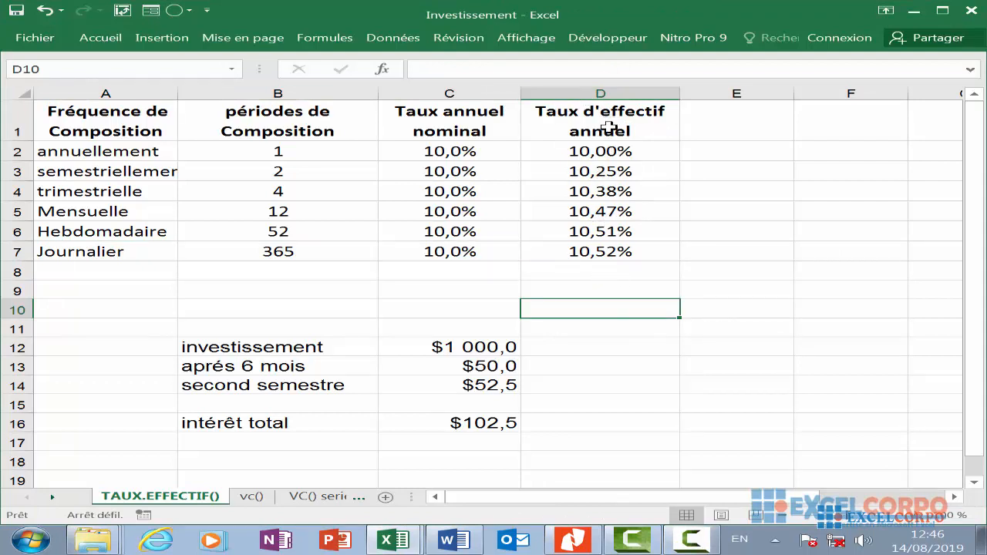
Examine the effective rate column D, the compounding periods column B and the nominal rate column C.
{"action": "left_click", "coordinate": [621, 90]}
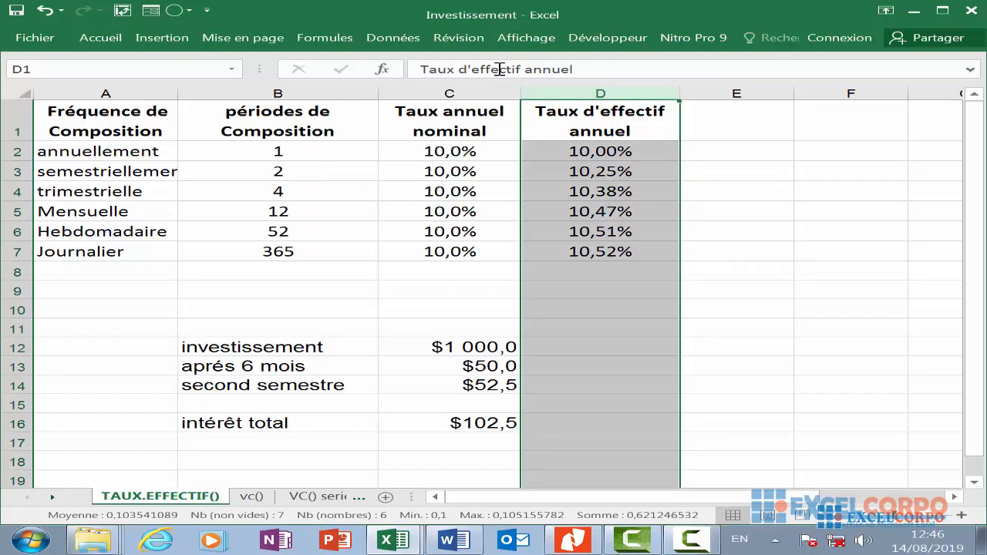
{"action": "left_click", "coordinate": [316, 96]}
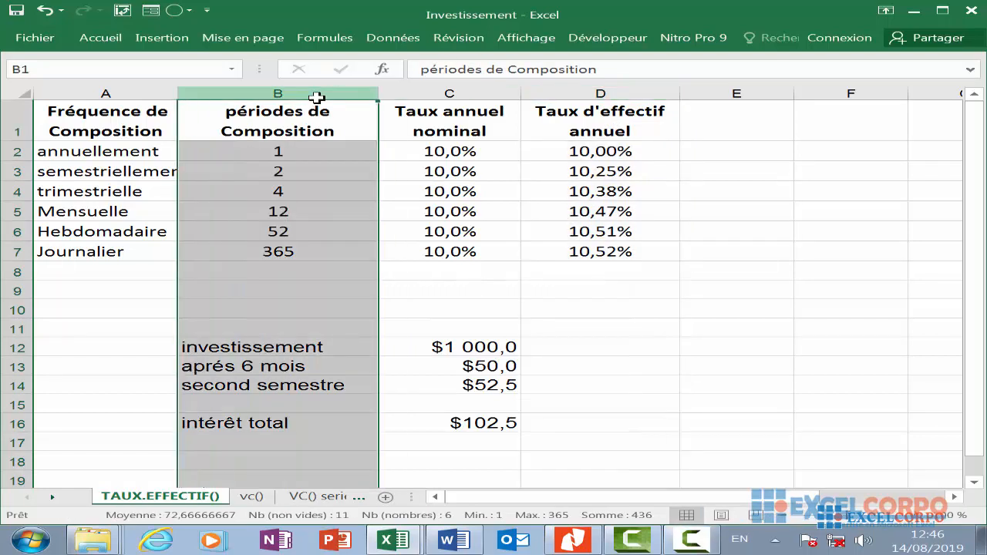
{"action": "left_click", "coordinate": [449, 91]}
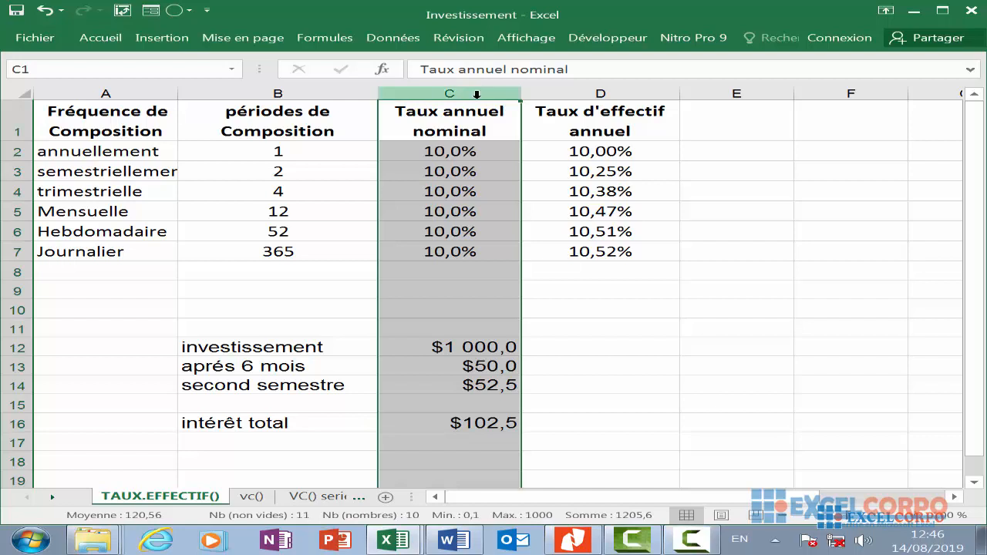
{"action": "left_click", "coordinate": [647, 324]}
{"action": "left_click", "coordinate": [702, 290]}
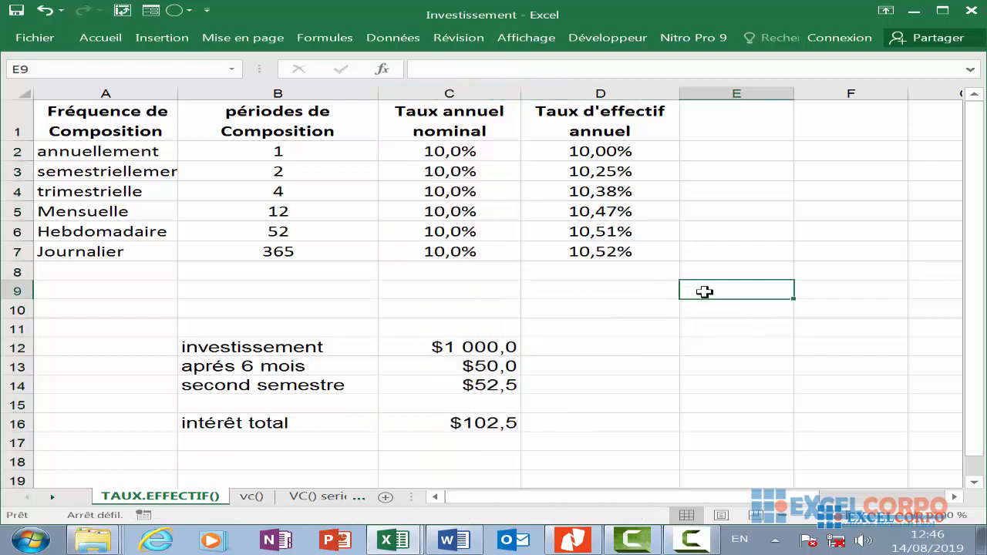
Look up TAUX.NOMINAL among the Finances functions and examine its Taux_effectif and Nb_périodes arguments without inserting it.
{"action": "left_click", "coordinate": [382, 69]}
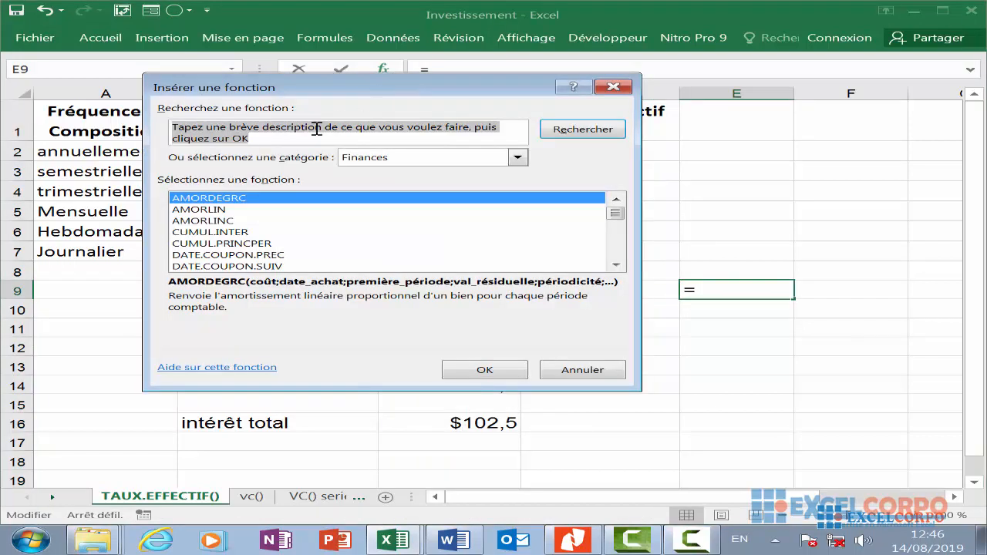
{"action": "left_click", "coordinate": [227, 245]}
{"action": "key", "text": "t"}
{"action": "scroll", "coordinate": [225, 254], "scroll_direction": "down", "scroll_amount": 2}
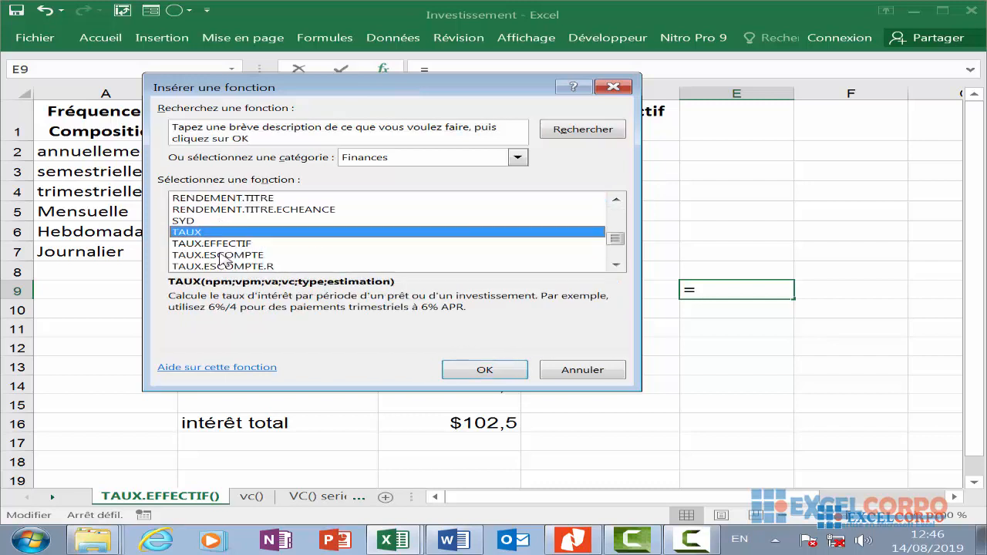
{"action": "scroll", "coordinate": [223, 260], "scroll_direction": "down", "scroll_amount": 1}
{"action": "left_click", "coordinate": [217, 234]}
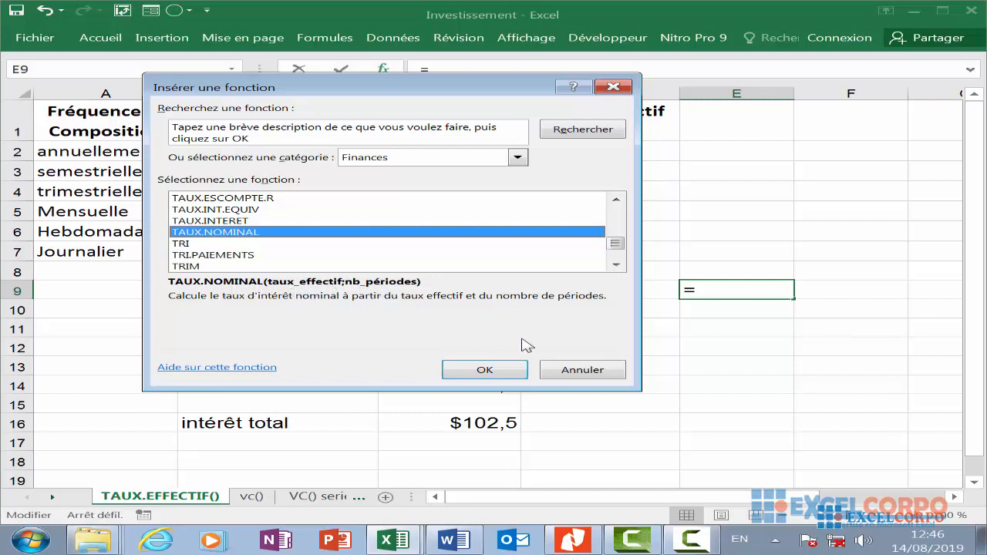
{"action": "left_click", "coordinate": [472, 369]}
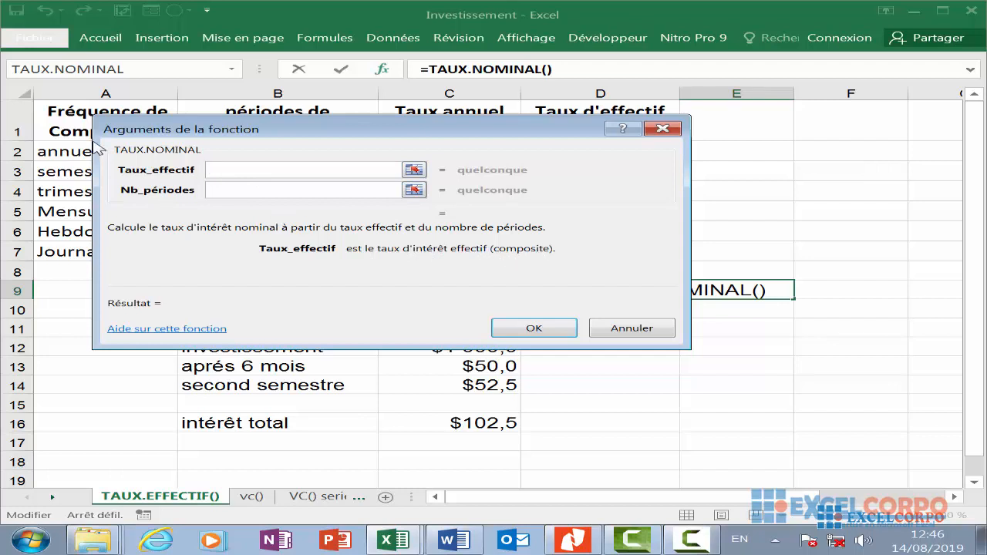
{"action": "left_click", "coordinate": [271, 188]}
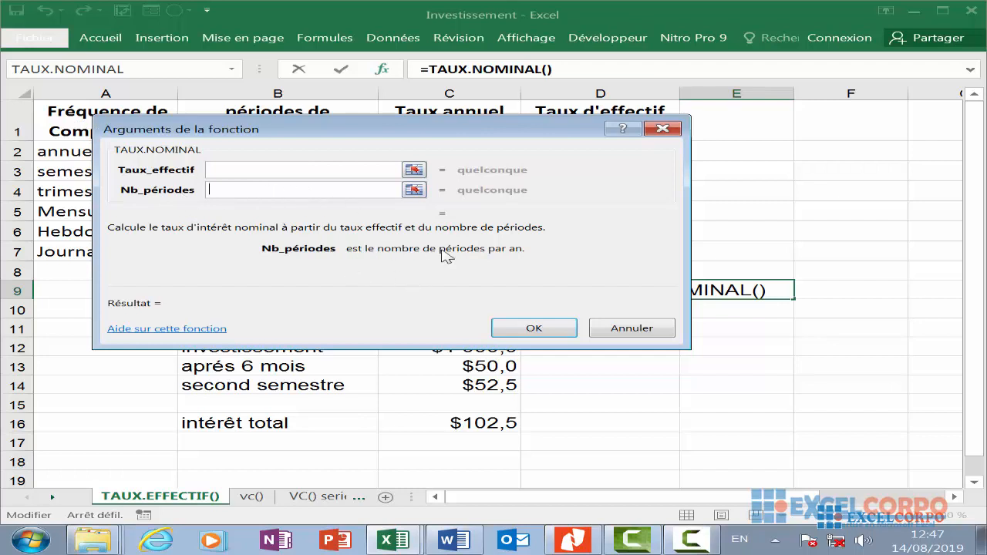
{"action": "left_click", "coordinate": [629, 331]}
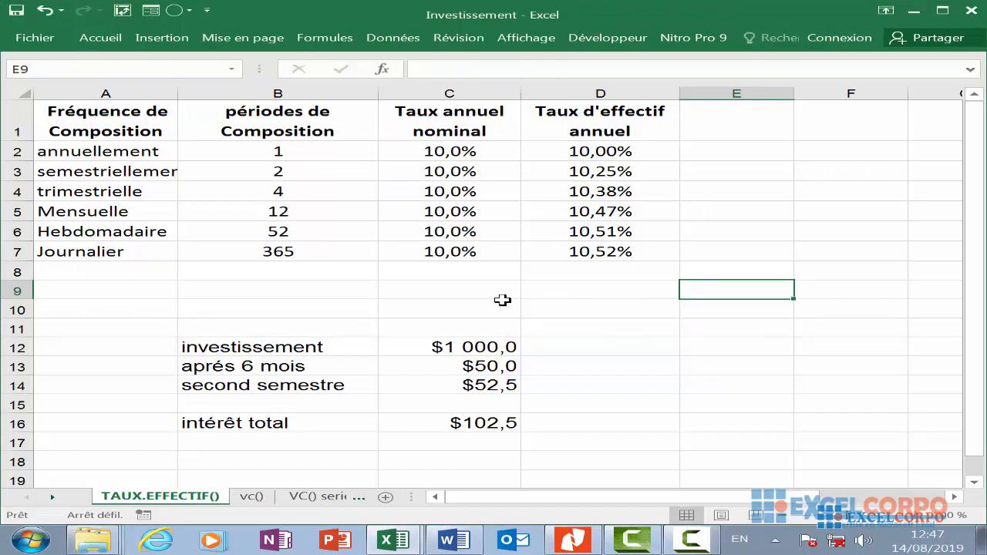
Calculate the nominal annual rate for daily compounding in C8 with =TAUX.NOMINAL(D7;B7).
{"action": "left_click", "coordinate": [749, 129]}
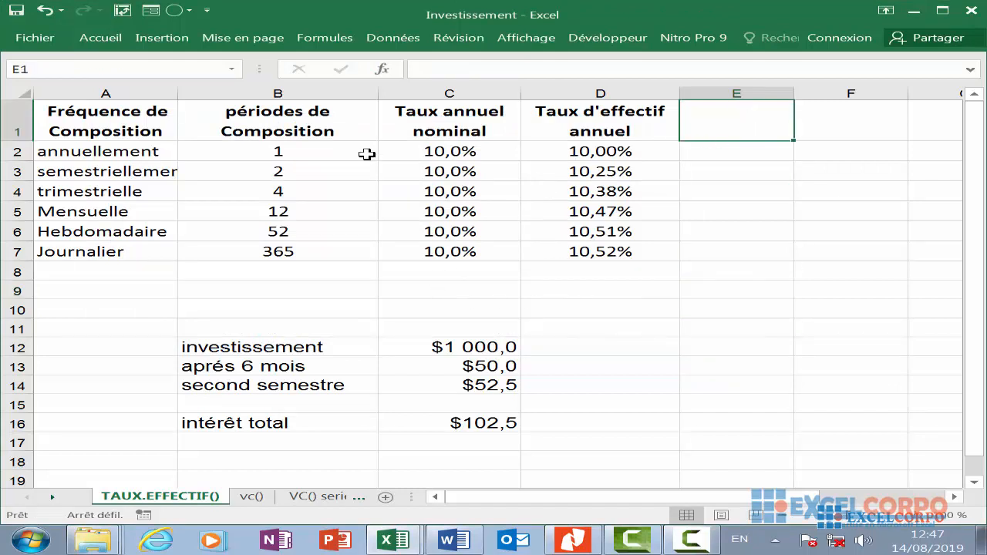
{"action": "left_click", "coordinate": [434, 276]}
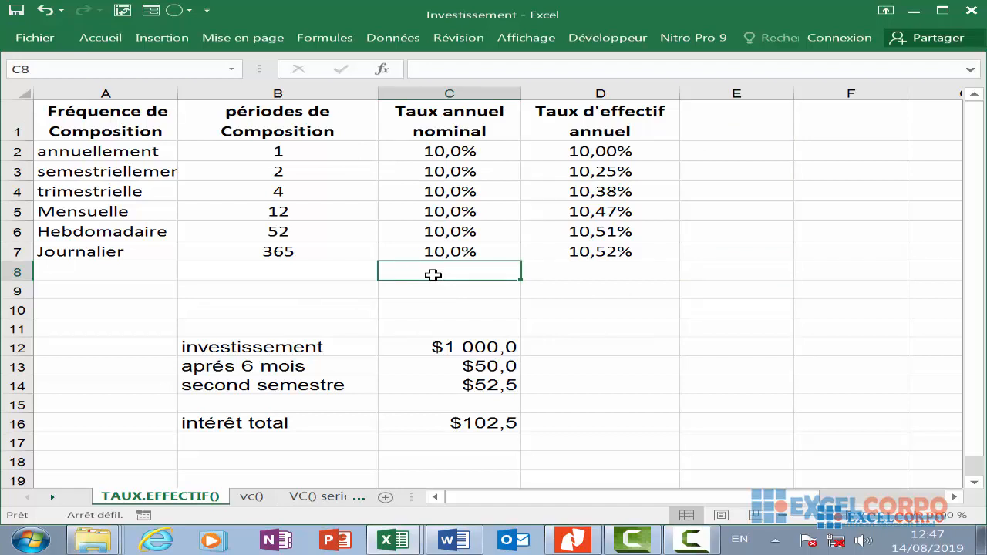
{"action": "left_click", "coordinate": [625, 250]}
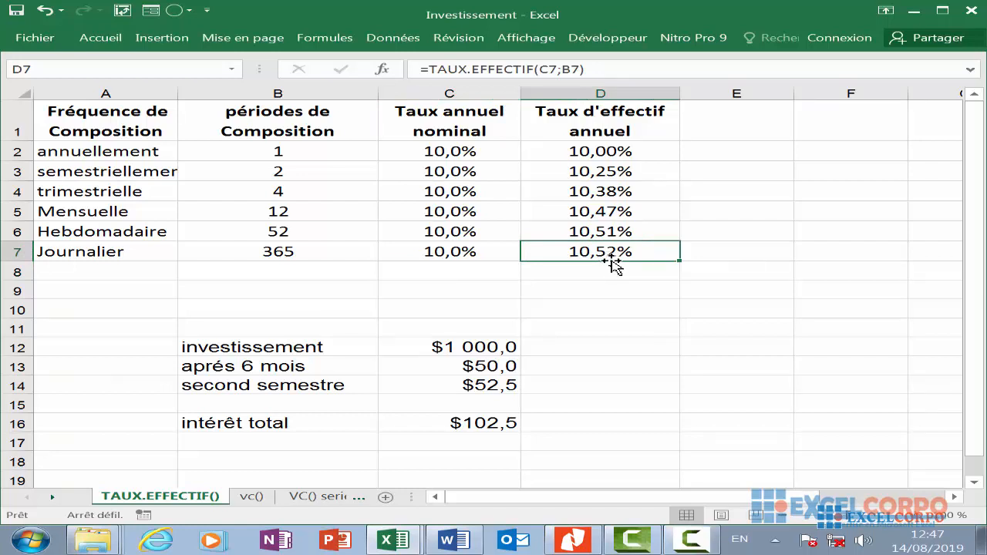
{"action": "left_click", "coordinate": [328, 254]}
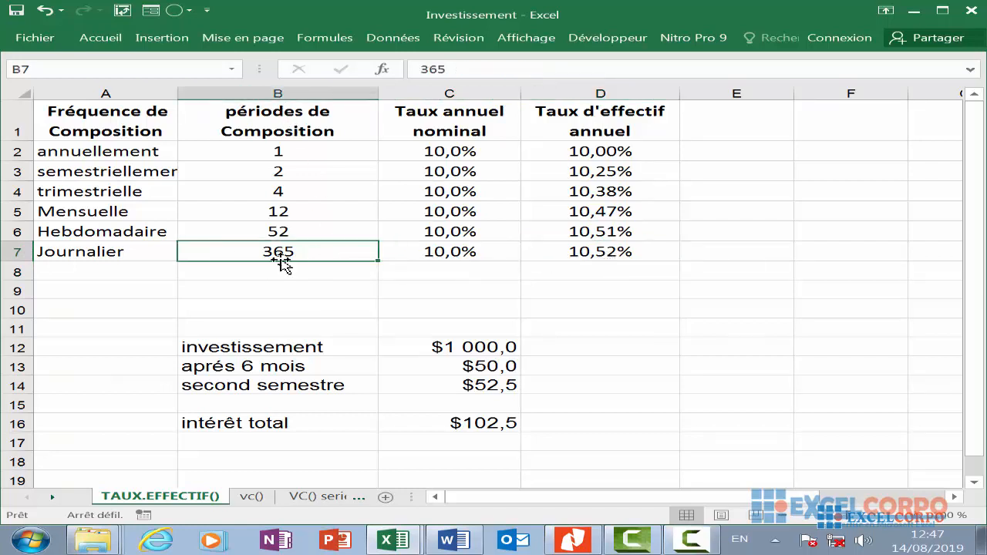
{"action": "left_click", "coordinate": [512, 269]}
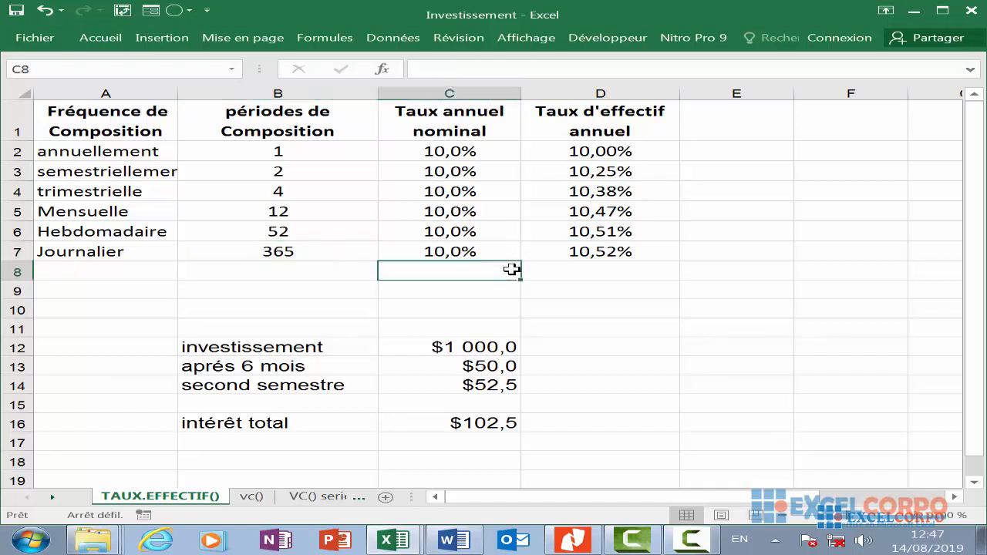
{"action": "type", "text": "="}
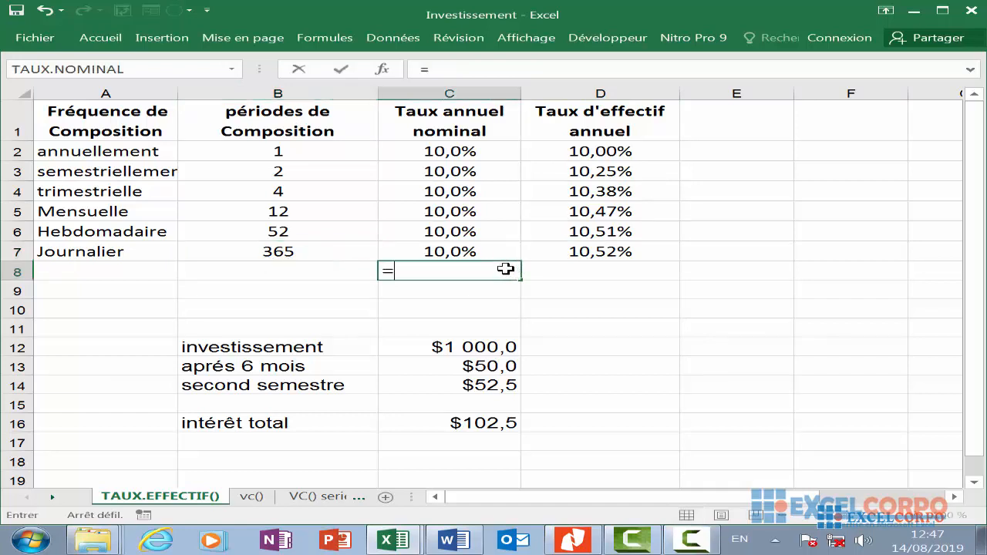
{"action": "type", "text": "tau"}
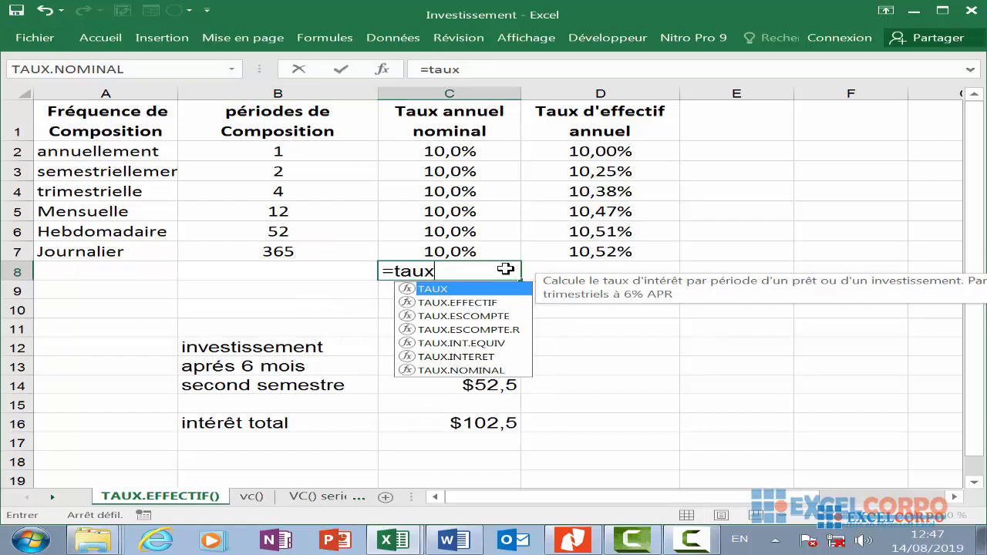
{"action": "type", "text": "x"}
{"action": "double_click", "coordinate": [461, 369]}
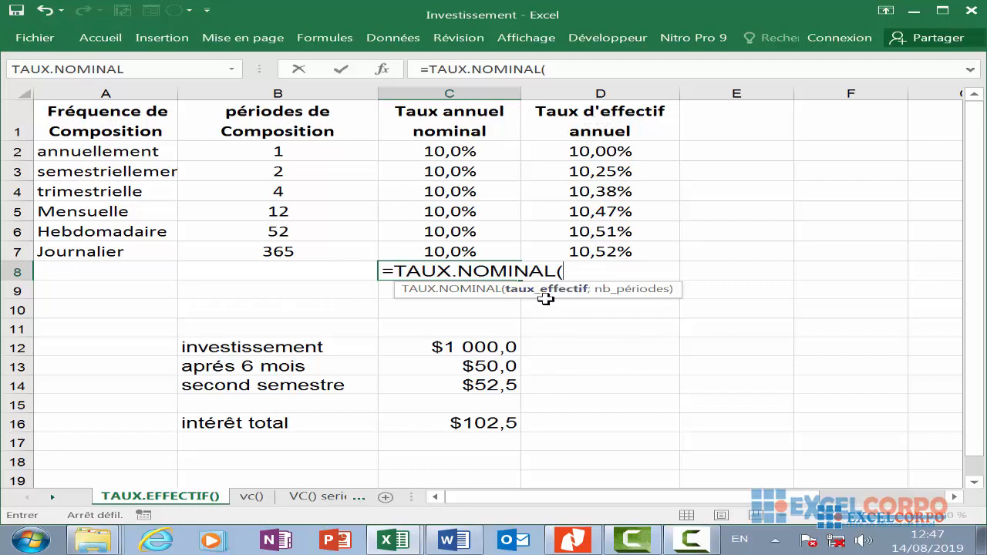
{"action": "left_click", "coordinate": [586, 251]}
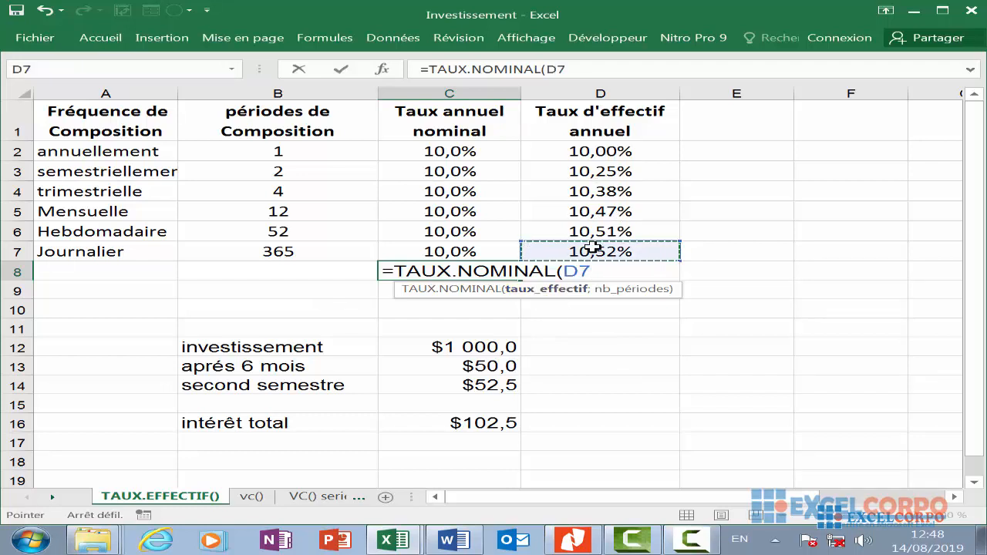
{"action": "type", "text": ";"}
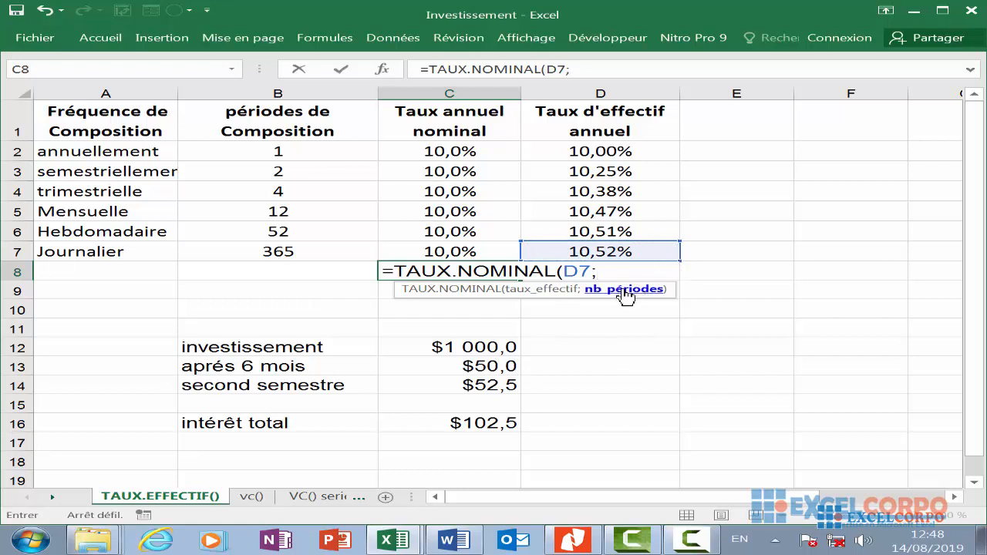
{"action": "left_click", "coordinate": [317, 250]}
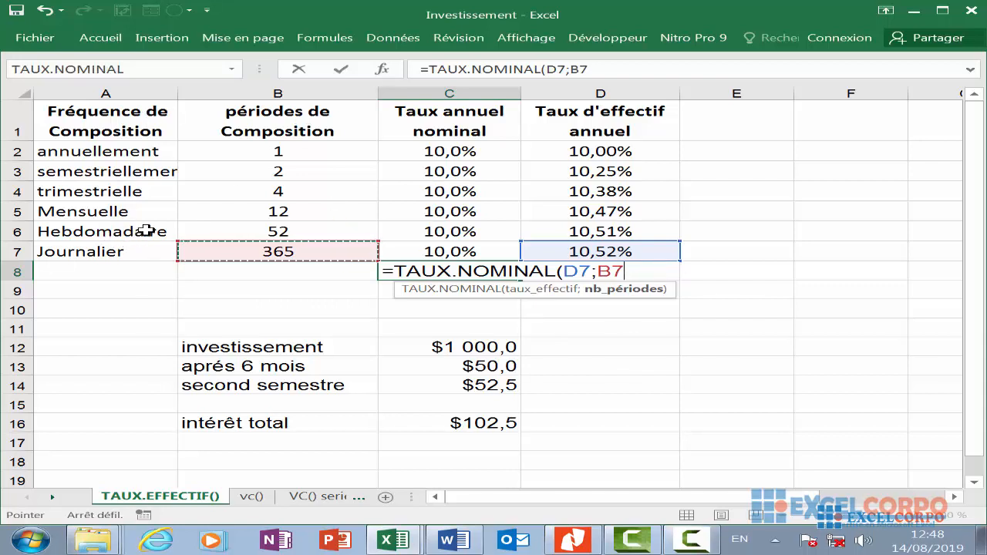
{"action": "key", "text": "Return"}
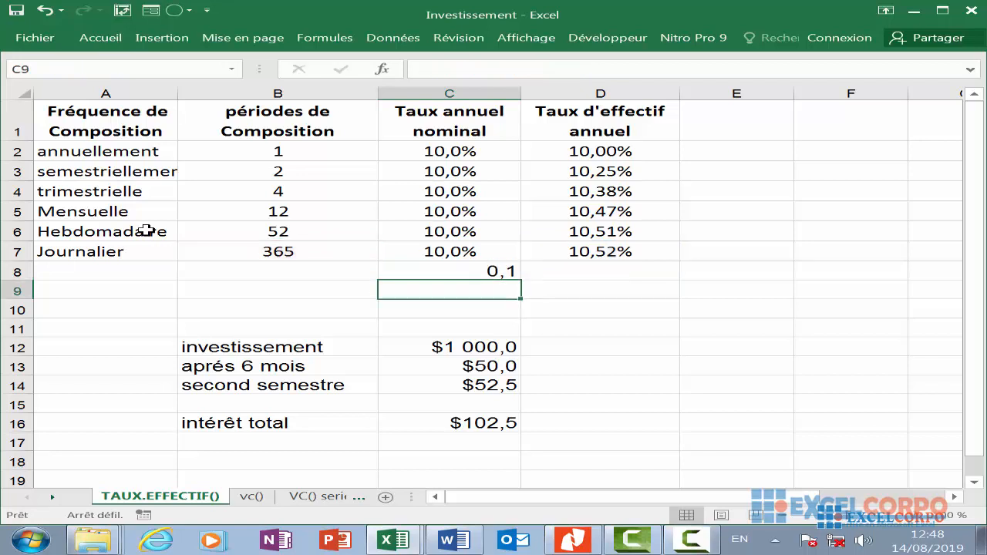
Format the nominal rate in C8 as Pourcentage with 1 decimal place.
{"action": "left_click", "coordinate": [492, 272]}
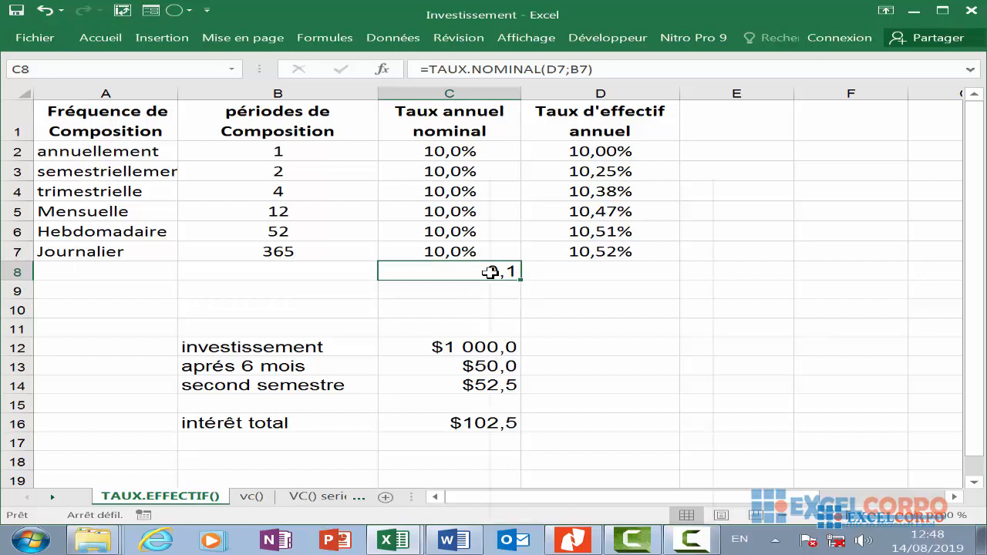
{"action": "right_click", "coordinate": [492, 272]}
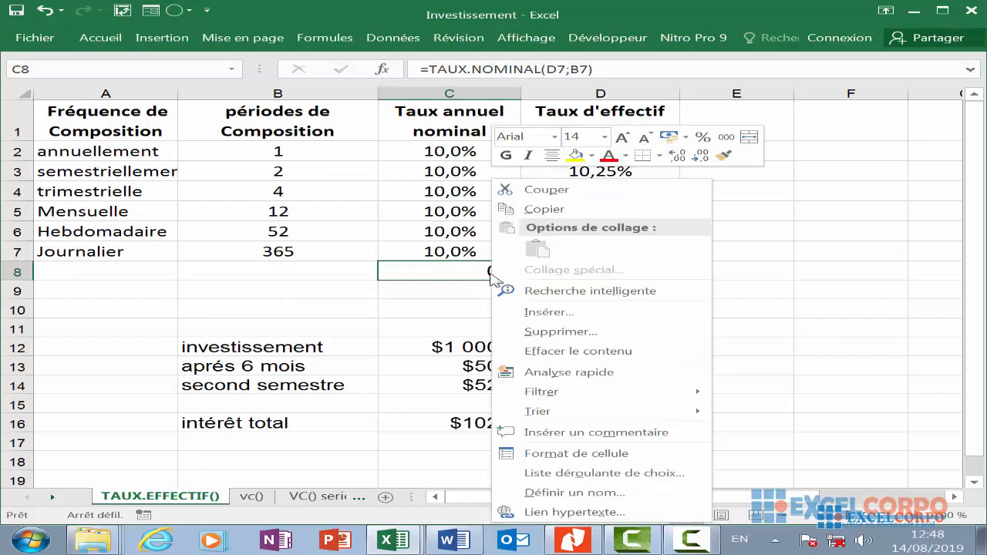
{"action": "left_click", "coordinate": [573, 455]}
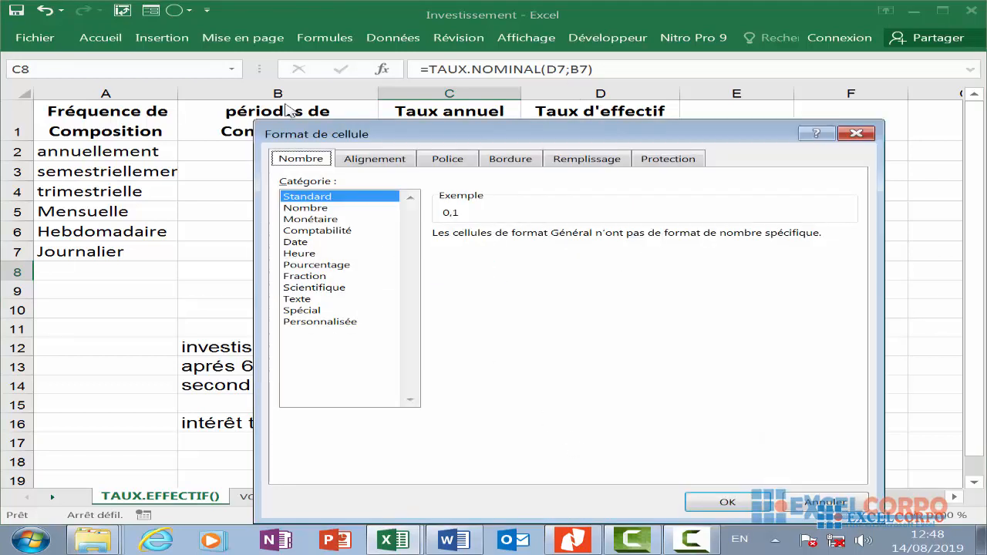
{"action": "left_click", "coordinate": [318, 266]}
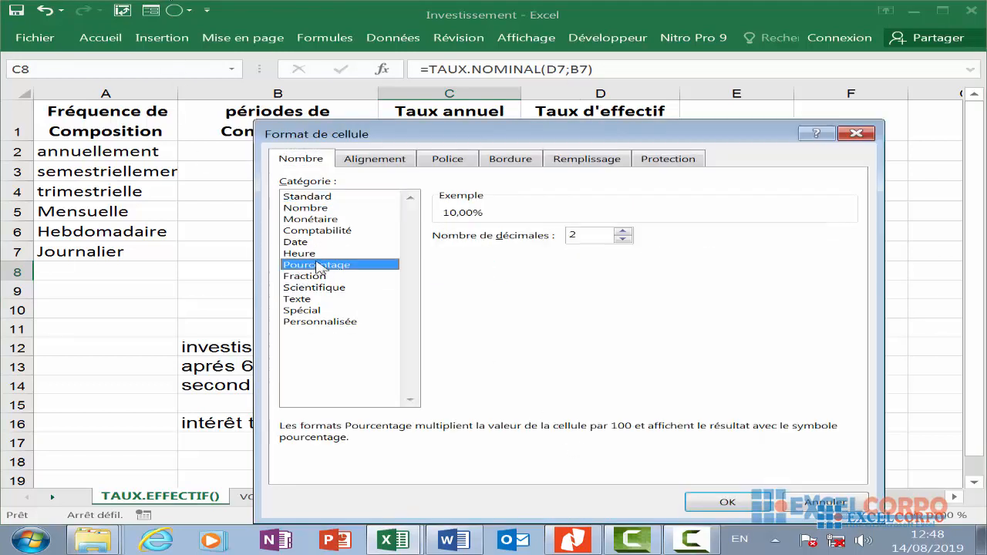
{"action": "left_click", "coordinate": [622, 231]}
{"action": "left_click", "coordinate": [623, 232]}
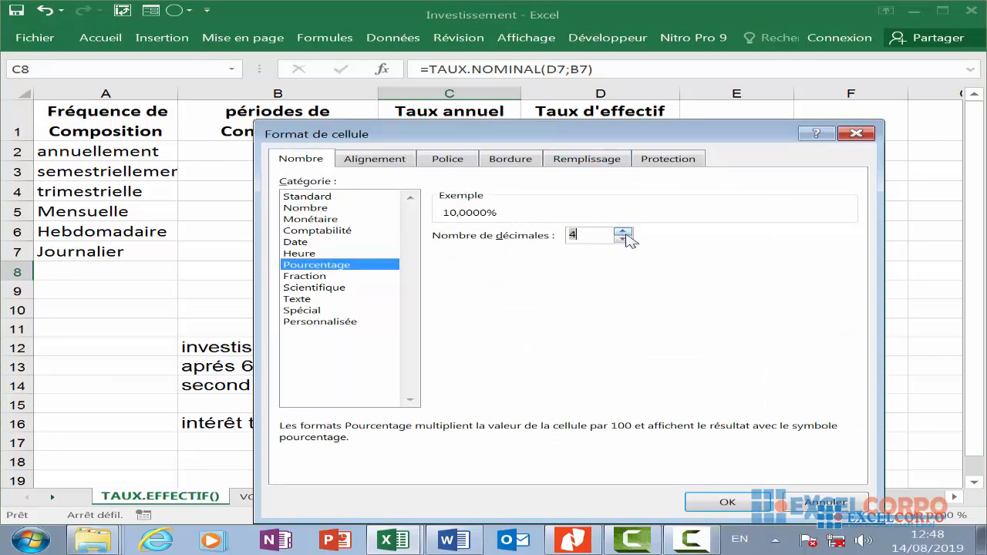
{"action": "left_click", "coordinate": [624, 232]}
{"action": "left_click", "coordinate": [627, 238]}
{"action": "left_click", "coordinate": [627, 238]}
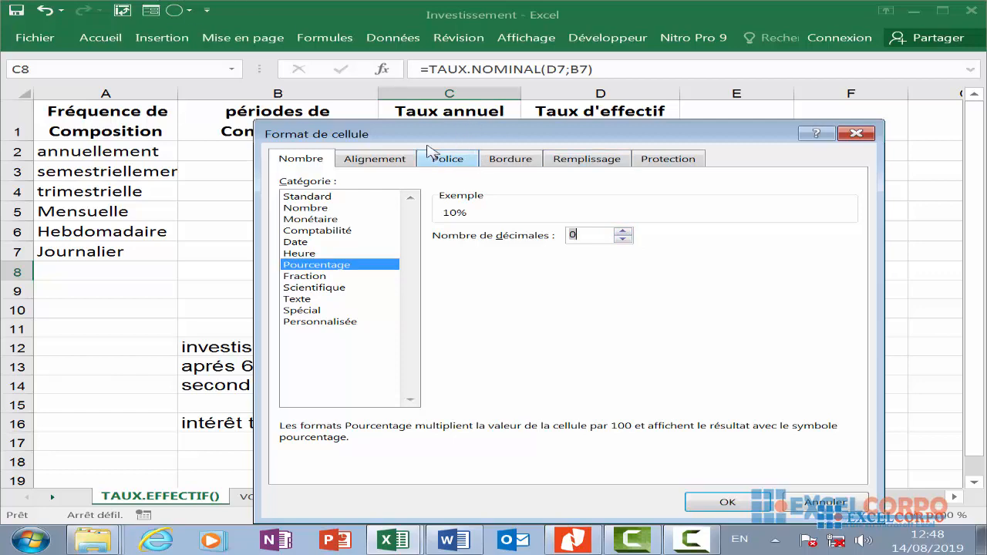
{"action": "left_click_drag", "start_coordinate": [428, 135], "coordinate": [350, 77]}
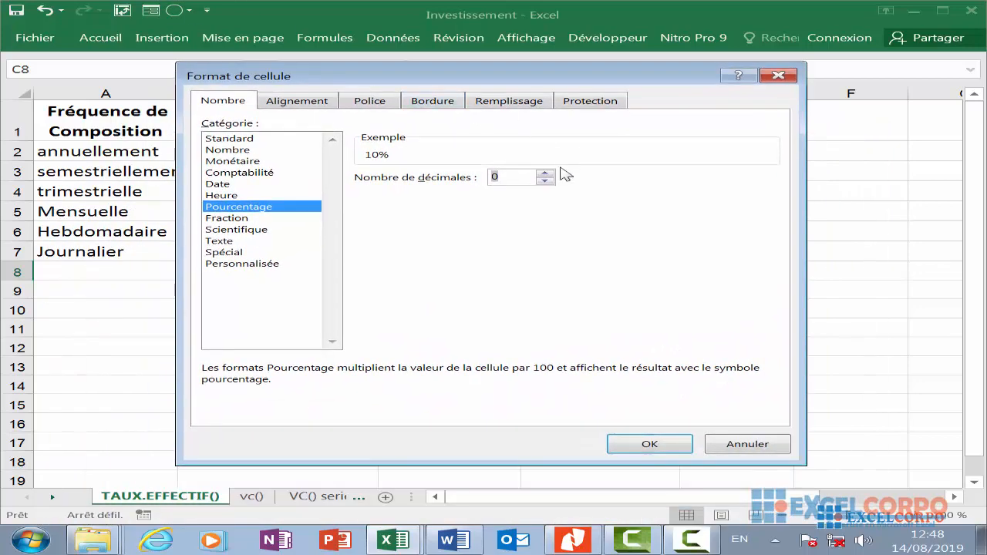
{"action": "left_click", "coordinate": [545, 173]}
{"action": "left_click", "coordinate": [654, 447]}
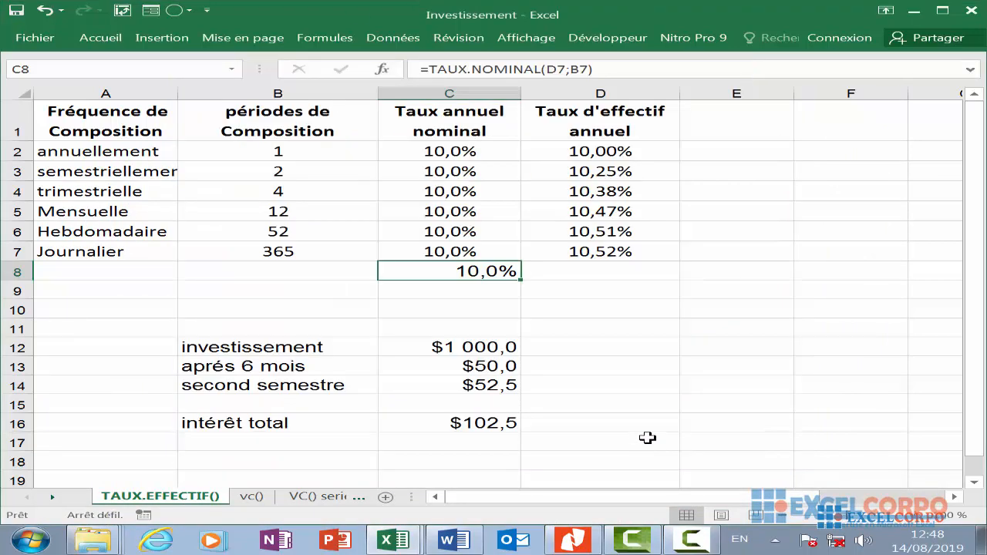
Centre the nominal rate horizontally in C8.
{"action": "left_click", "coordinate": [104, 39]}
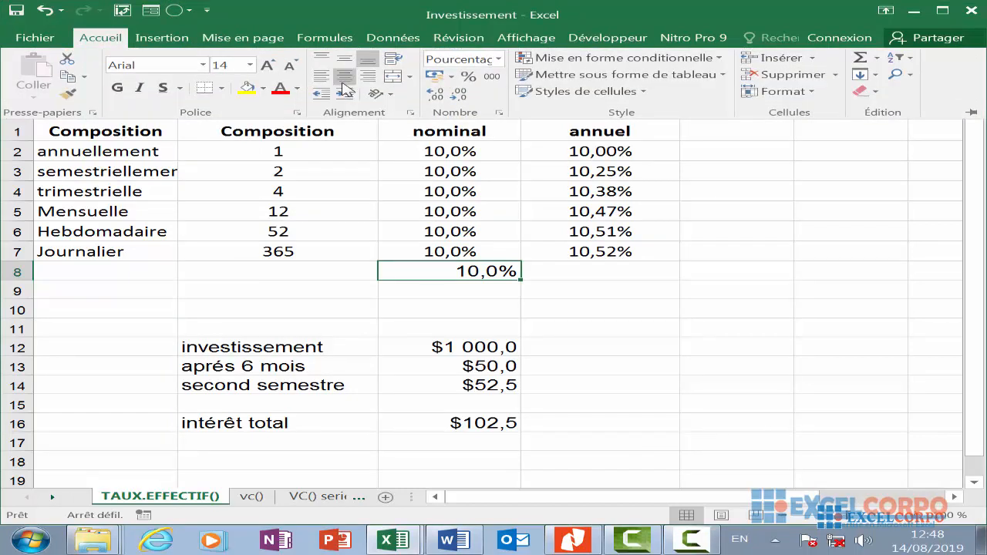
{"action": "left_click", "coordinate": [344, 79]}
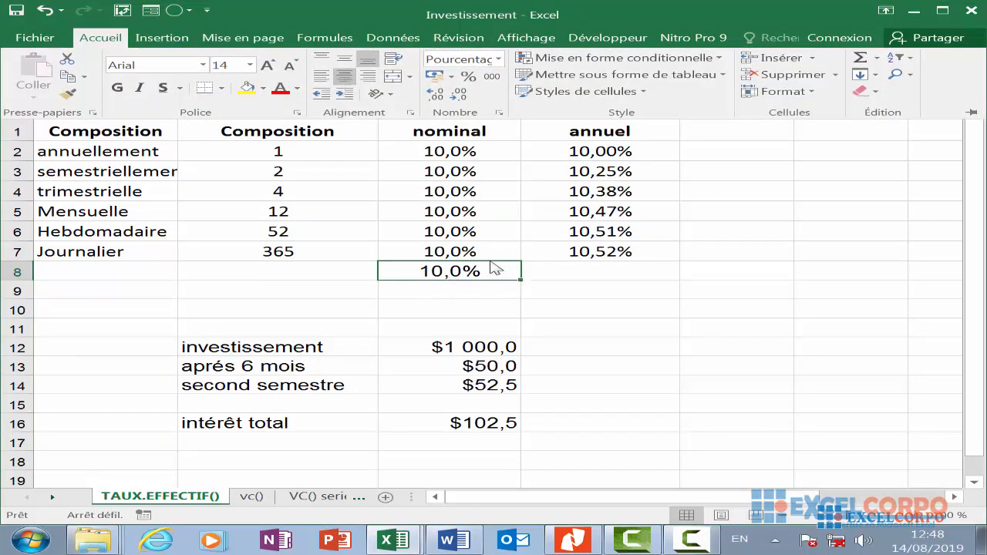
{"action": "left_click", "coordinate": [462, 270]}
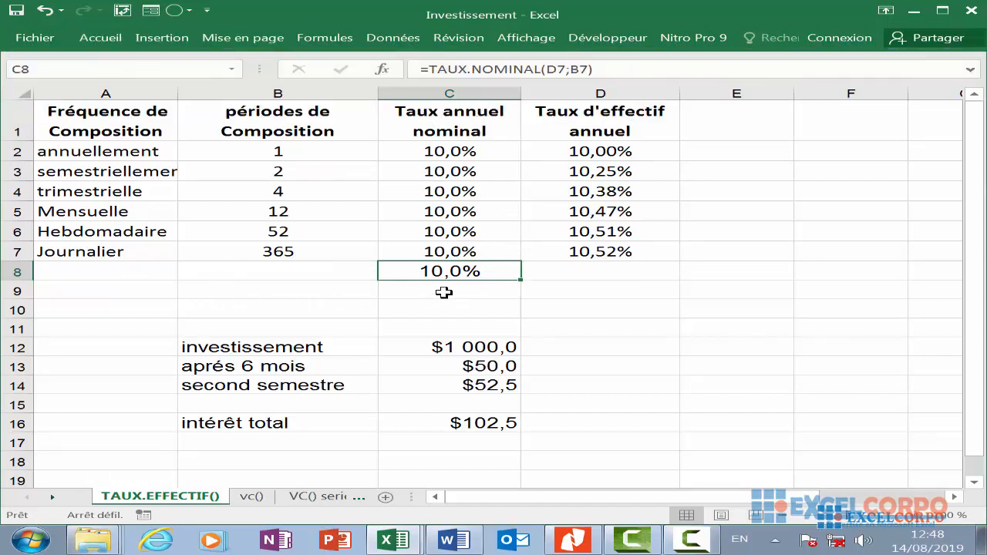
Compare the calculated nominal rate in C8 with the entered rate in C7 and the effective rates in D6 and D7.
{"action": "left_click", "coordinate": [462, 253]}
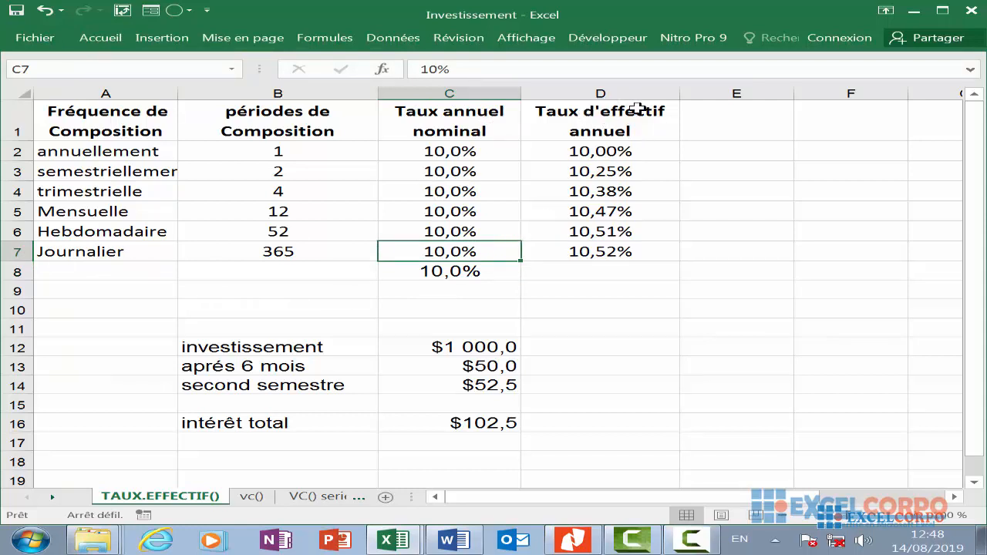
{"action": "left_click", "coordinate": [599, 236]}
{"action": "left_click", "coordinate": [474, 270]}
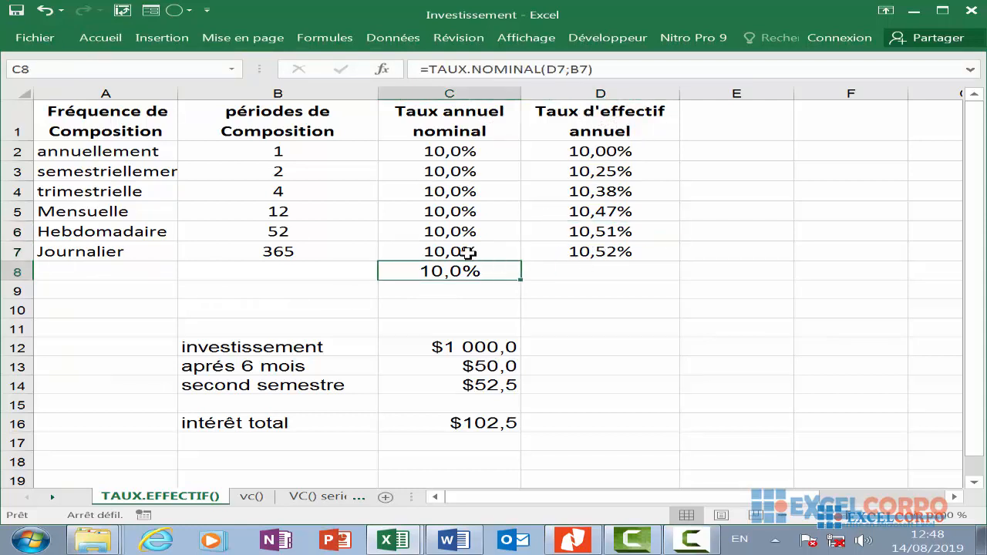
{"action": "left_click", "coordinate": [472, 253]}
{"action": "left_click", "coordinate": [587, 235]}
{"action": "left_click", "coordinate": [505, 250]}
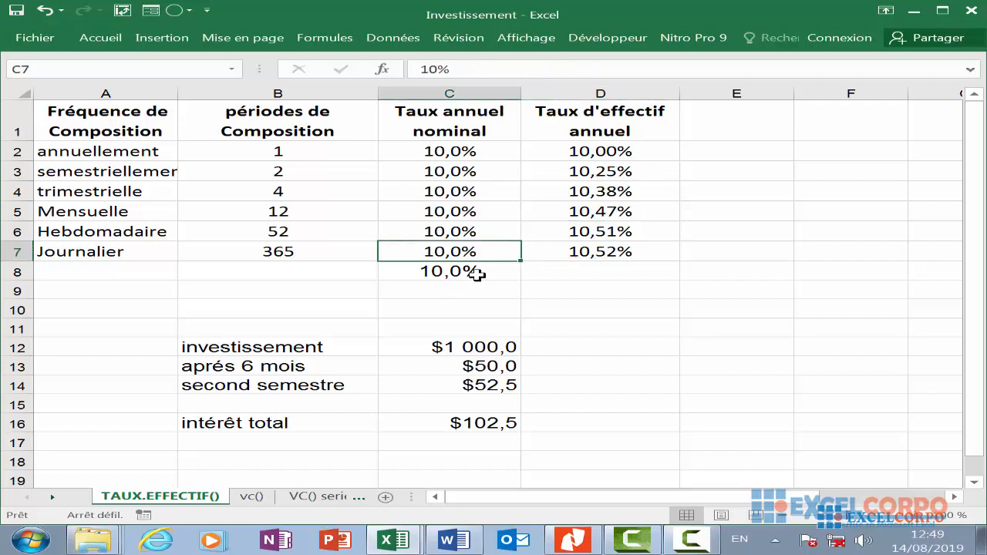
{"action": "left_click", "coordinate": [474, 272]}
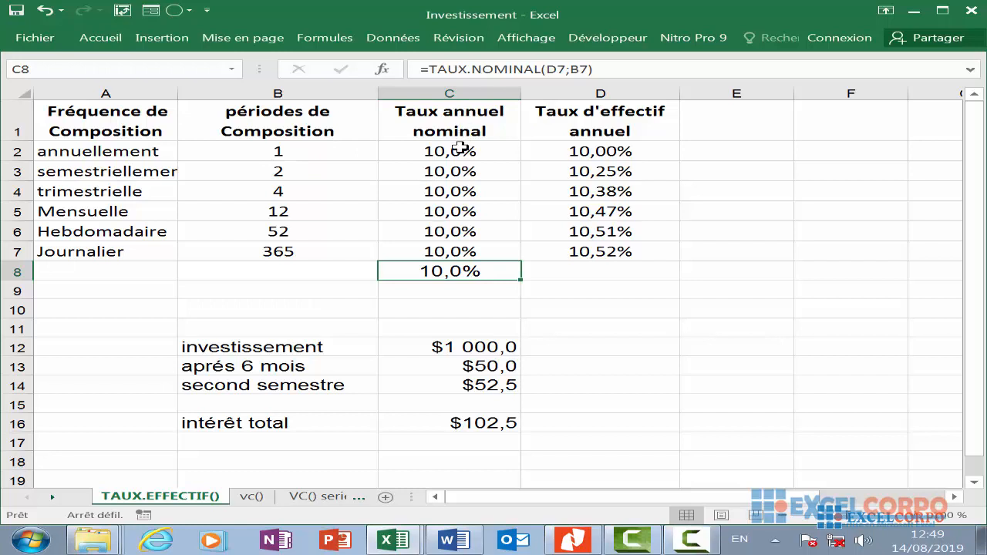
{"action": "left_click", "coordinate": [578, 250]}
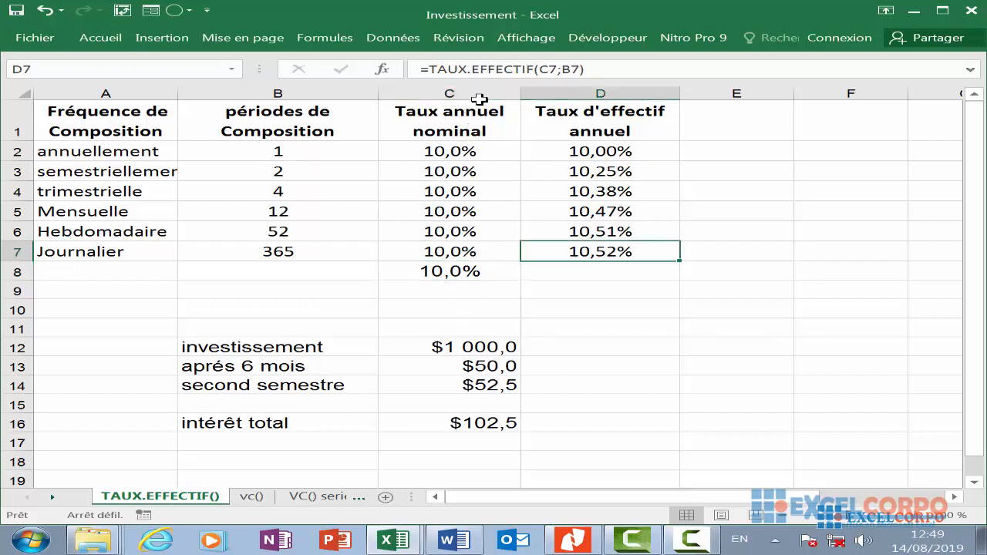
{"action": "left_click", "coordinate": [456, 257]}
{"action": "left_click", "coordinate": [453, 270]}
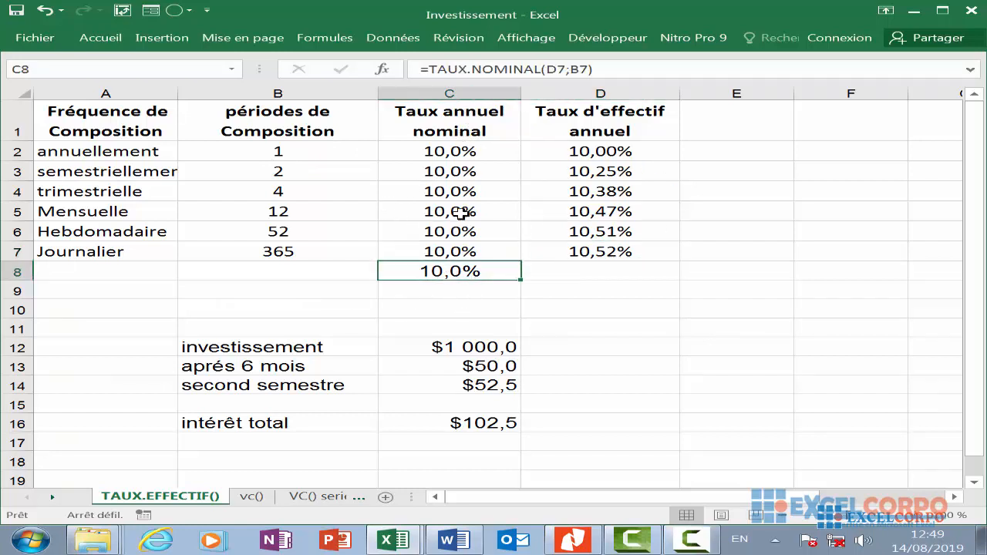
{"action": "left_click", "coordinate": [406, 232]}
{"action": "left_click", "coordinate": [600, 231]}
{"action": "left_click", "coordinate": [461, 272]}
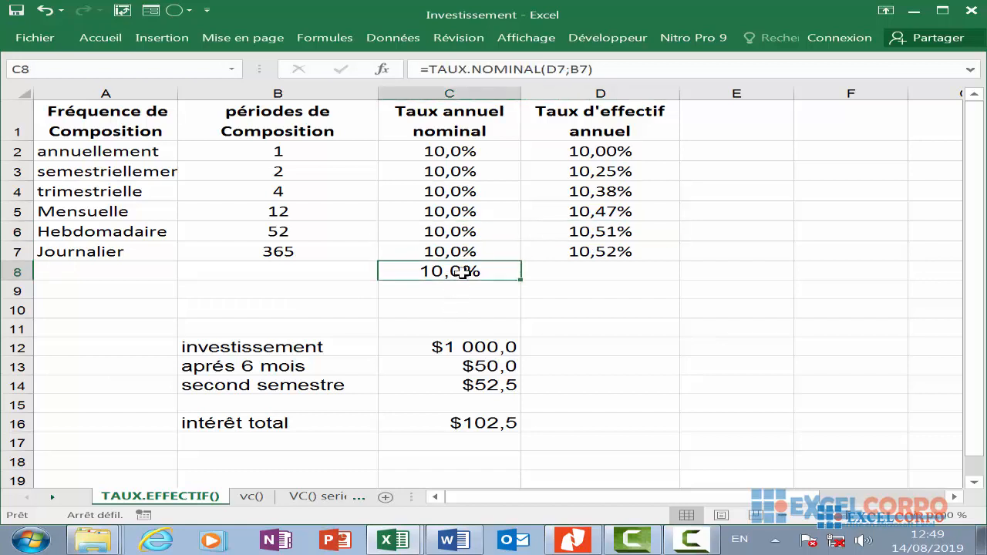